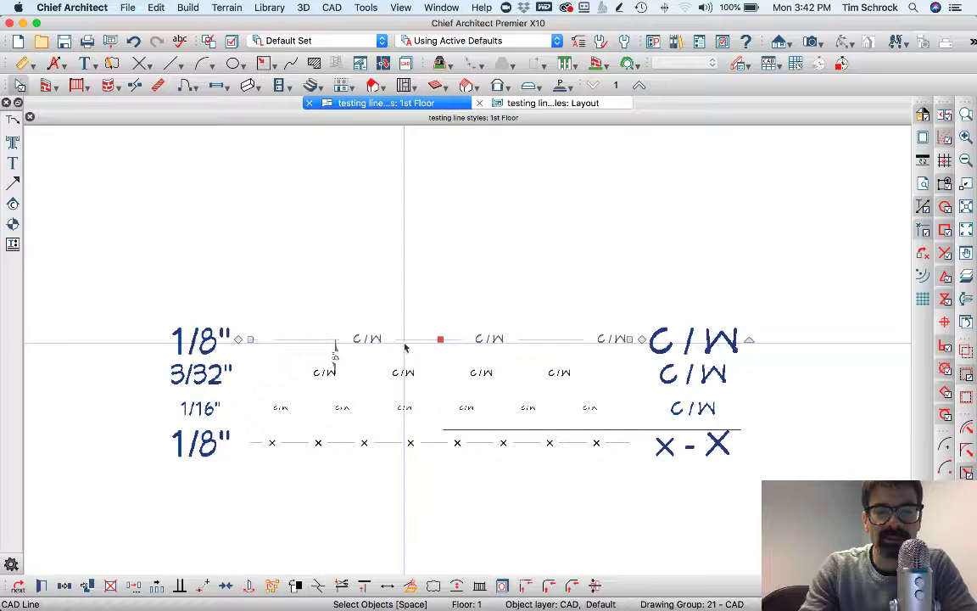
Clear the selection, zoom in on the C/W test lines, and open the Library Browser
key("Escape")
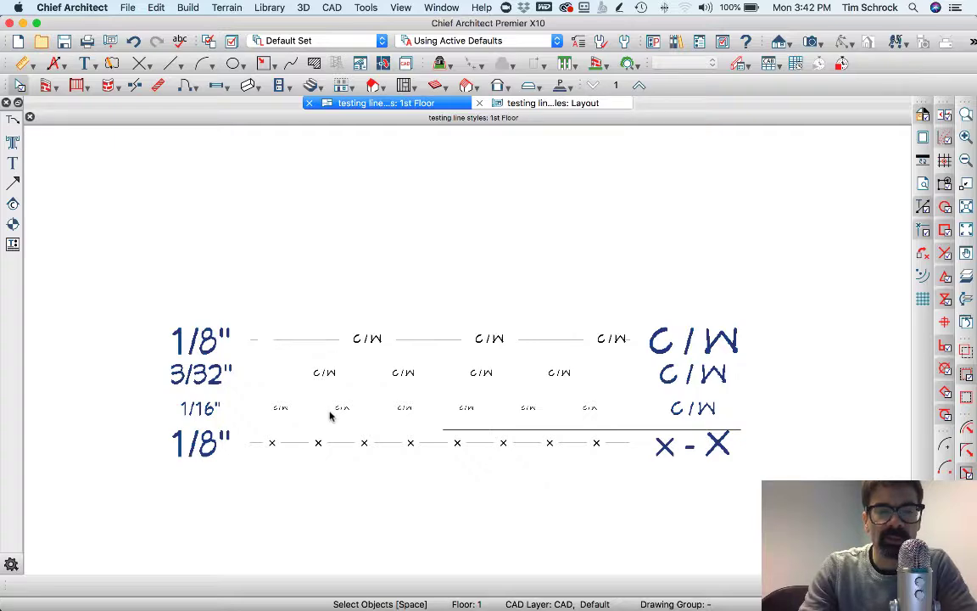
scroll(356, 462, "up", 5)
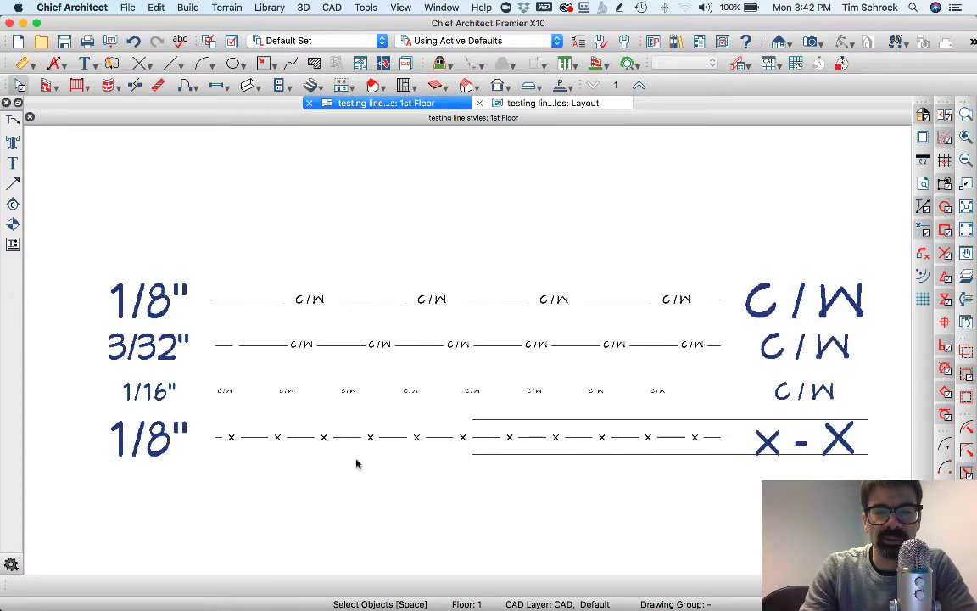
scroll(263, 444, "down", 1)
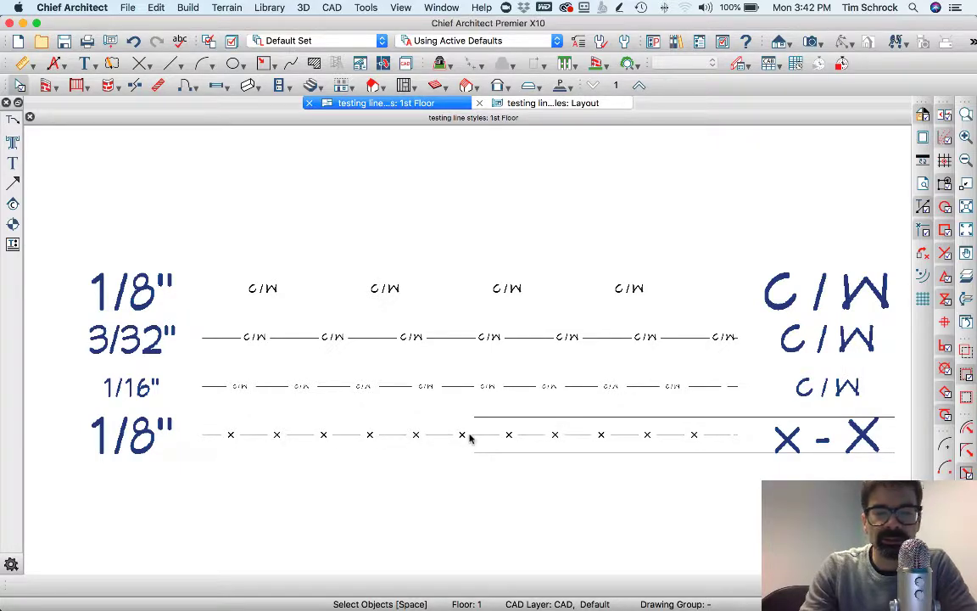
scroll(250, 441, "down", 1)
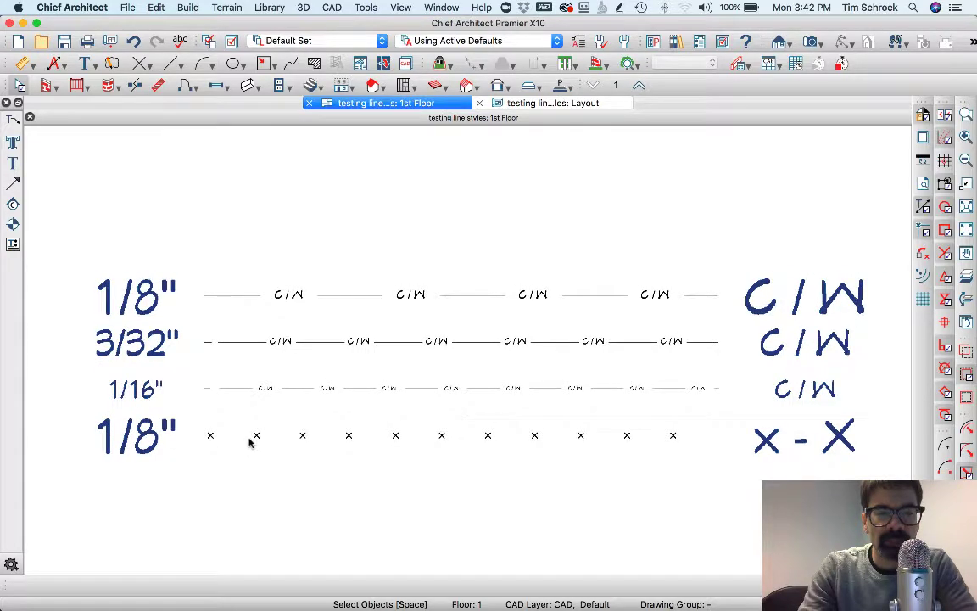
left_click(133, 293)
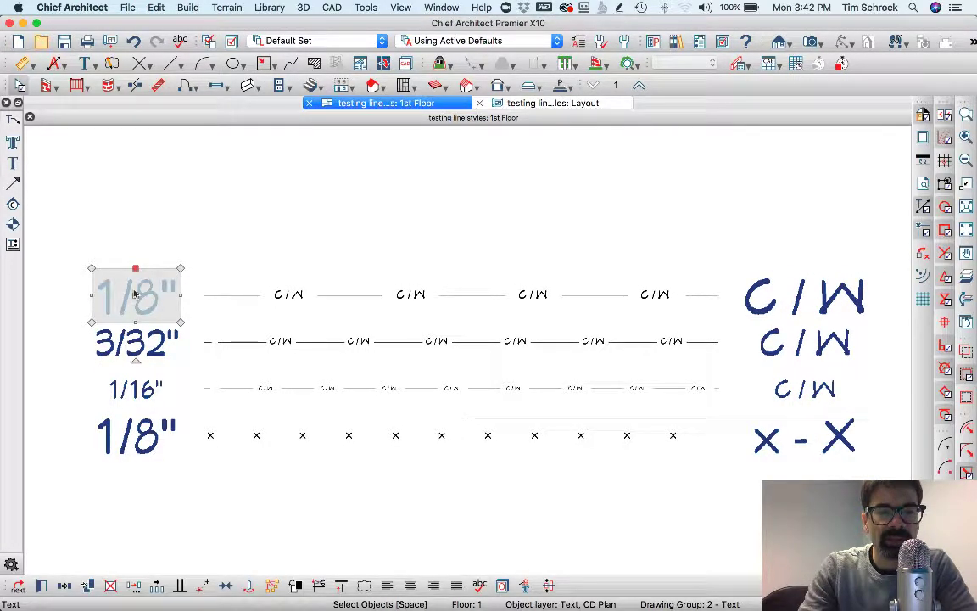
key("Escape")
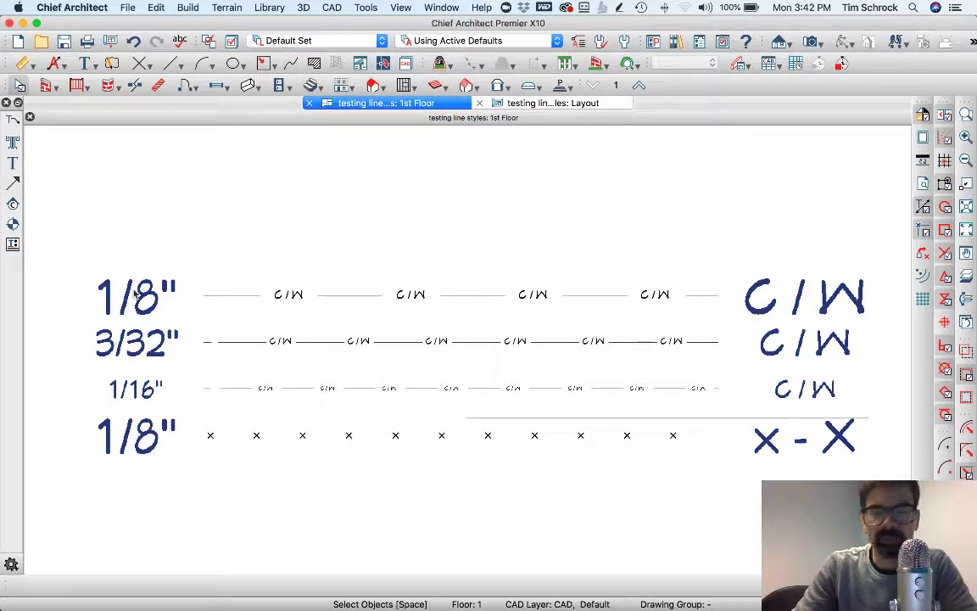
key("super+l")
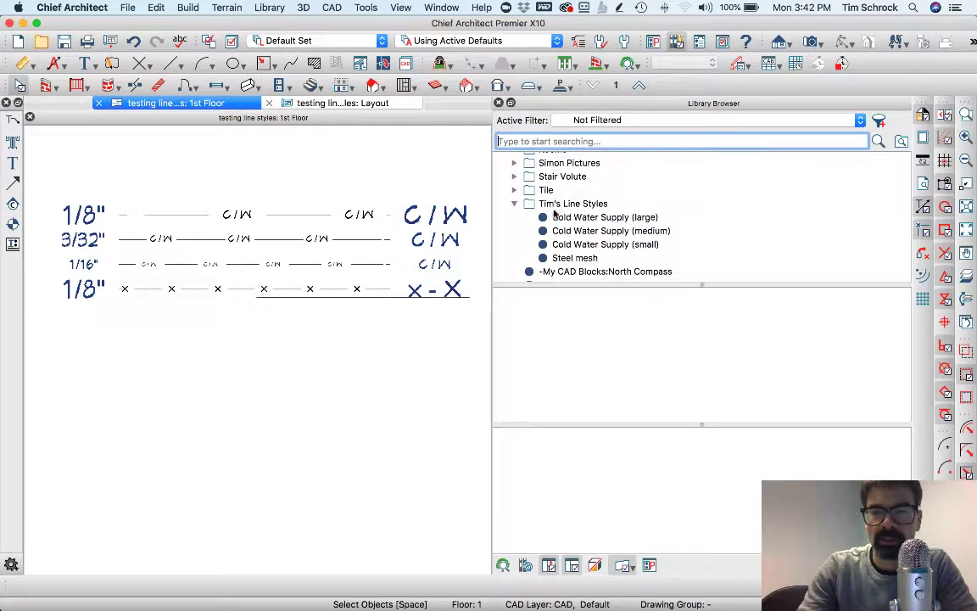
Review the Text segment of the large and medium Cold Water Supply styles, cancelling without changes
right_click(600, 222)
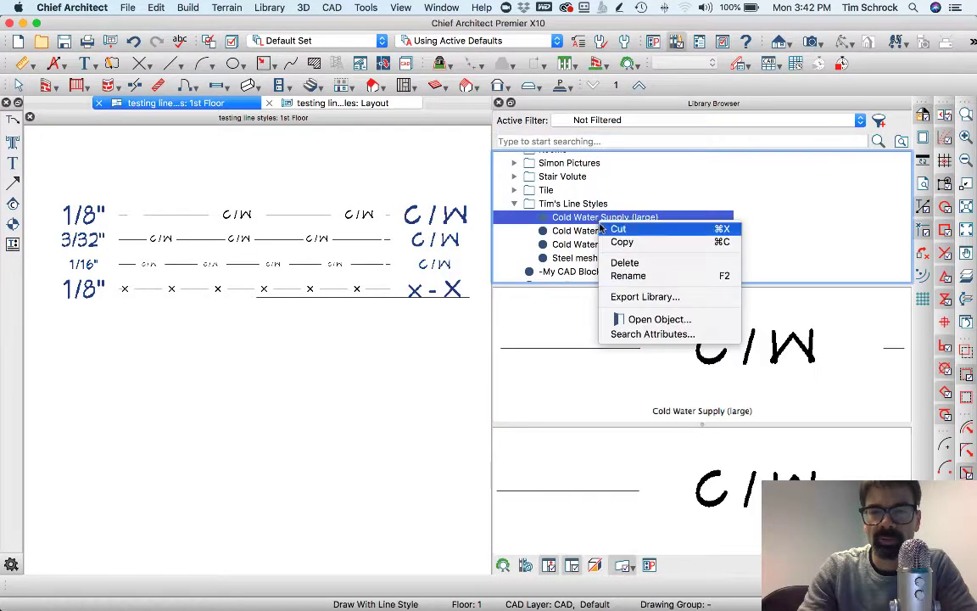
left_click(648, 319)
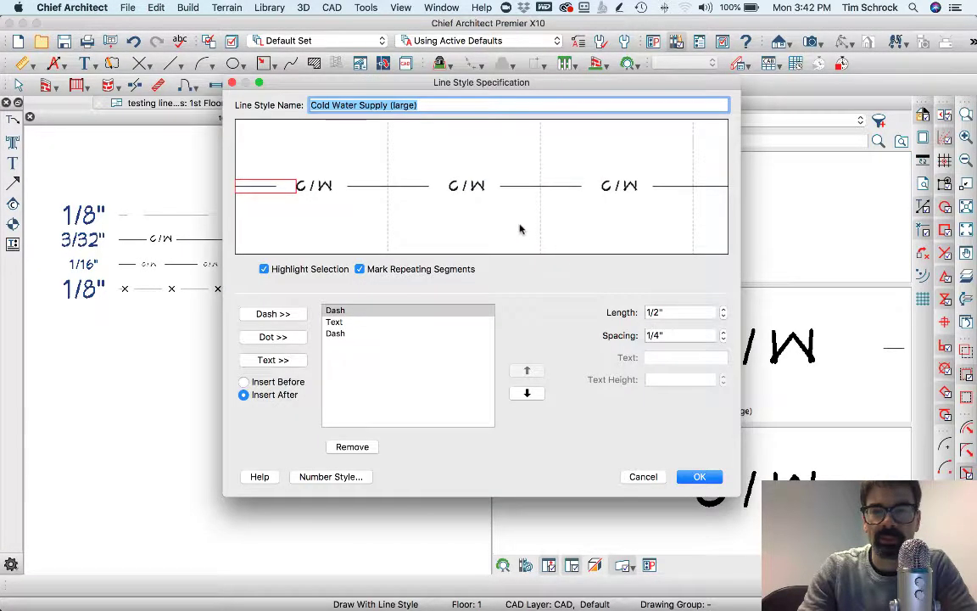
left_click(334, 322)
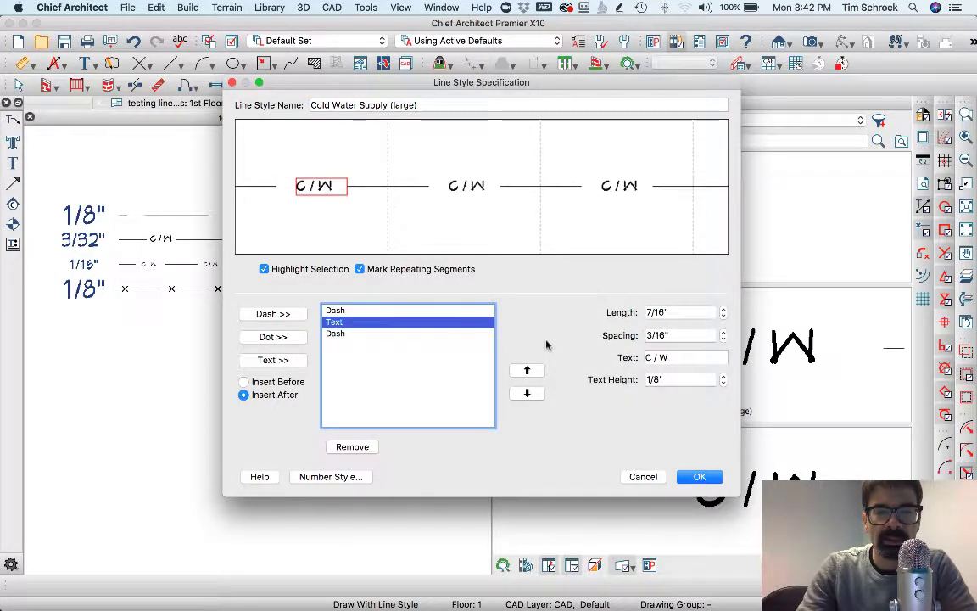
key("Return")
left_click(591, 231)
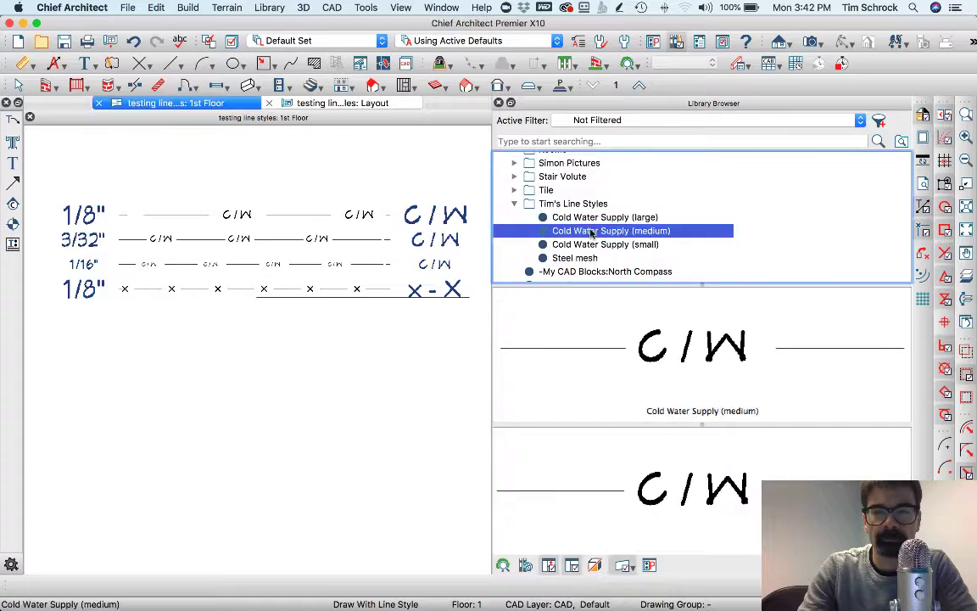
right_click(592, 232)
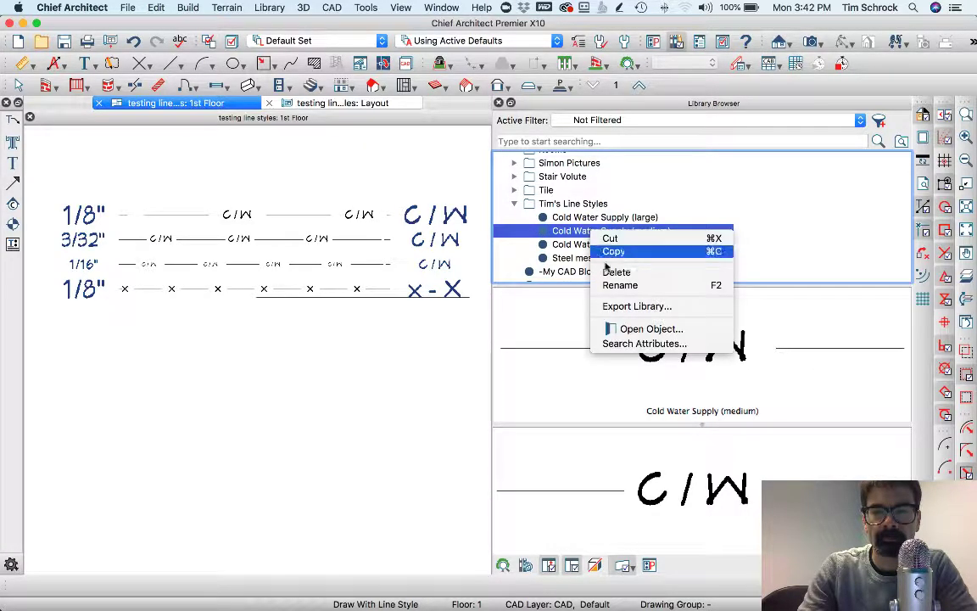
left_click(619, 328)
left_click(379, 323)
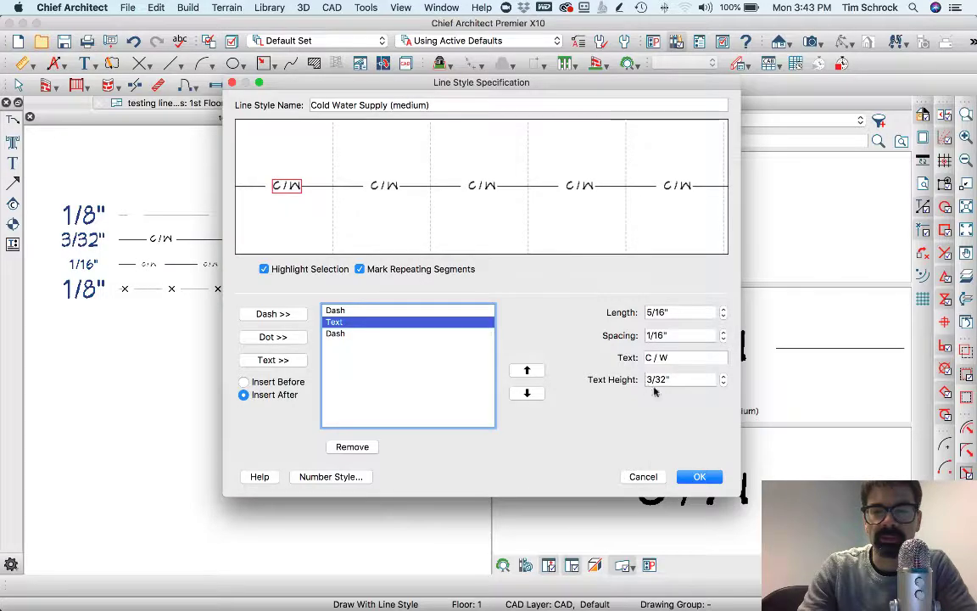
left_click(643, 475)
Recheck the large style's C/W text height, then preview the small Cold Water Supply and Steel mesh styles
left_click(603, 218)
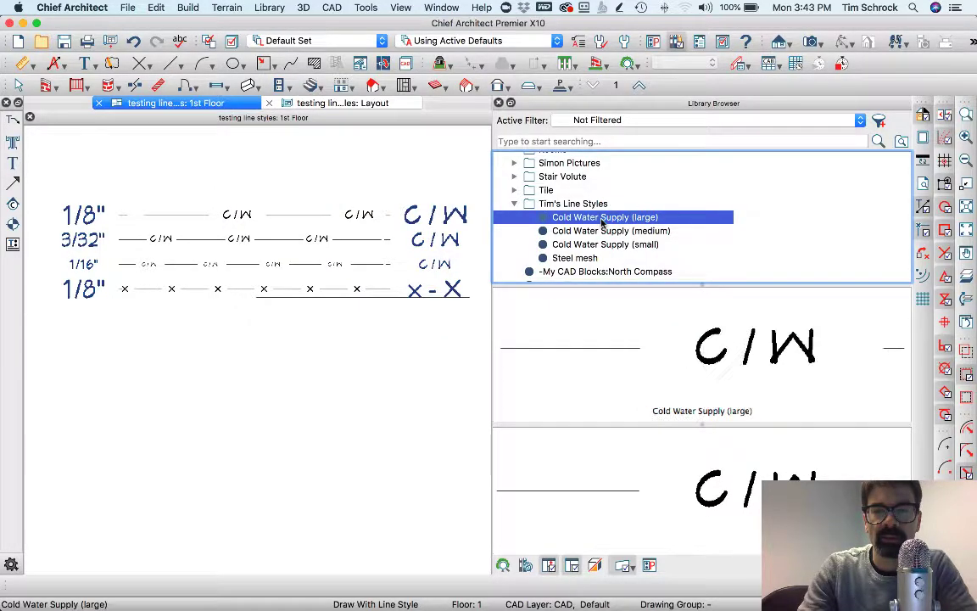
right_click(602, 218)
left_click(649, 319)
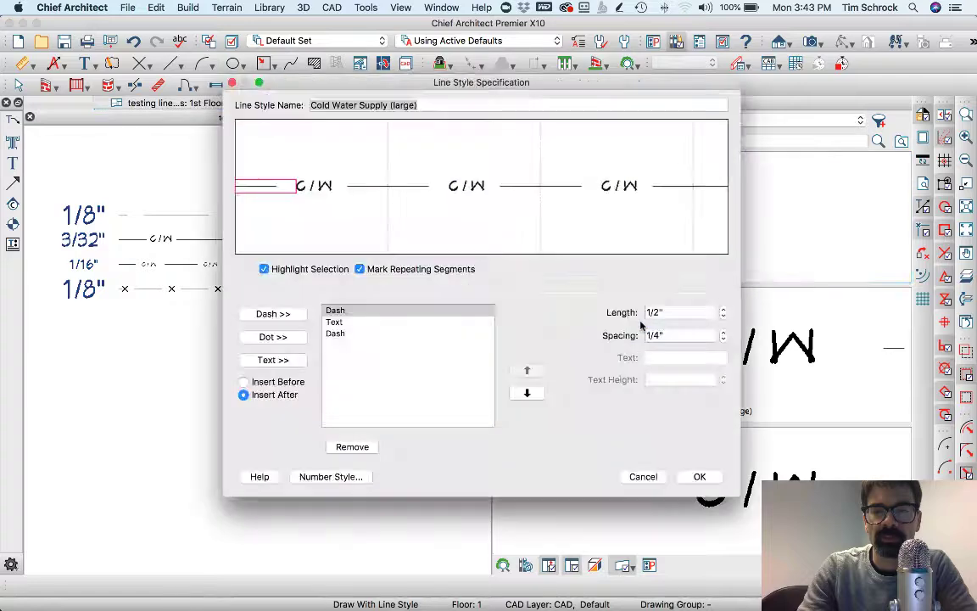
left_click(407, 322)
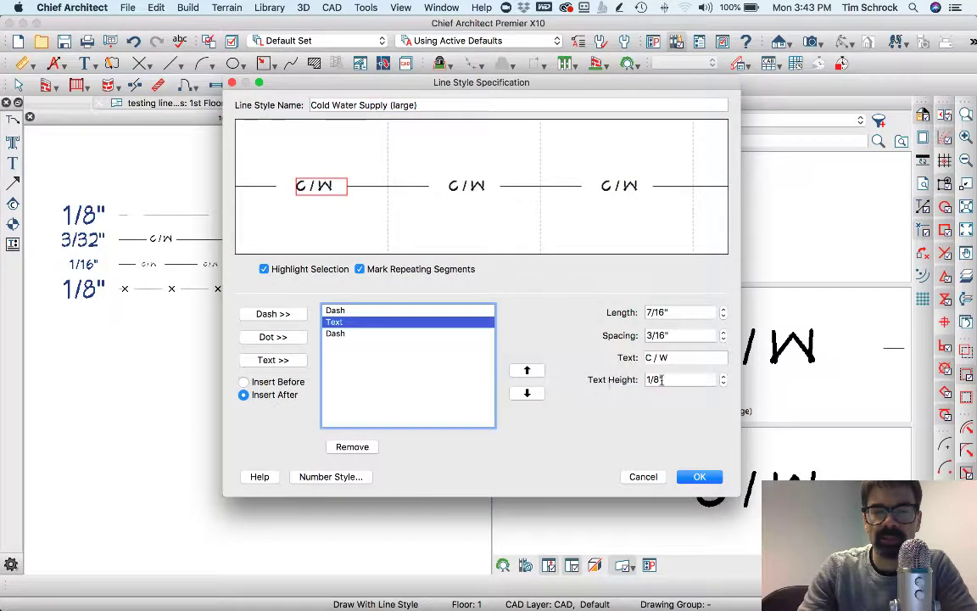
left_click(644, 476)
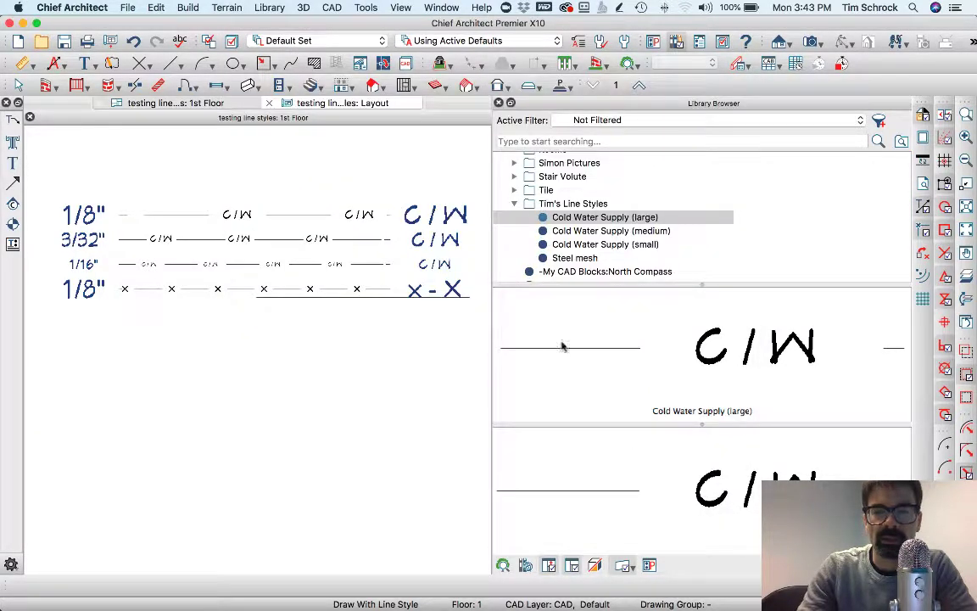
left_click(595, 243)
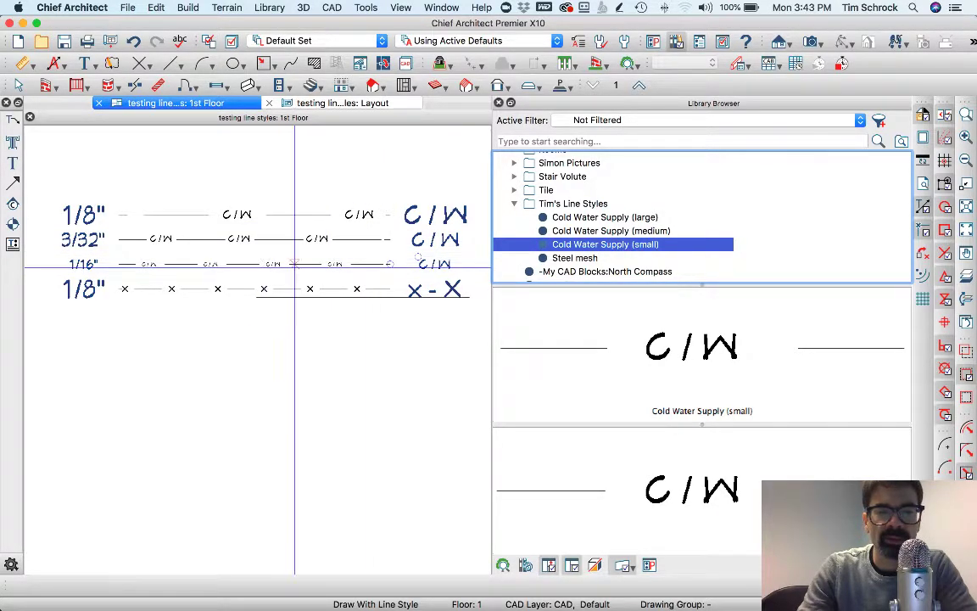
left_click(566, 258)
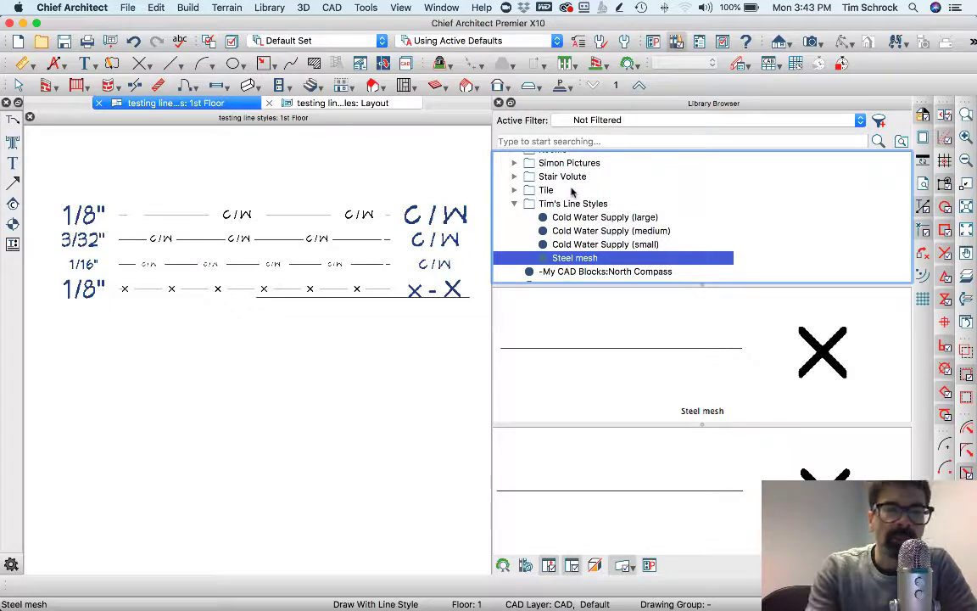
left_click(498, 103)
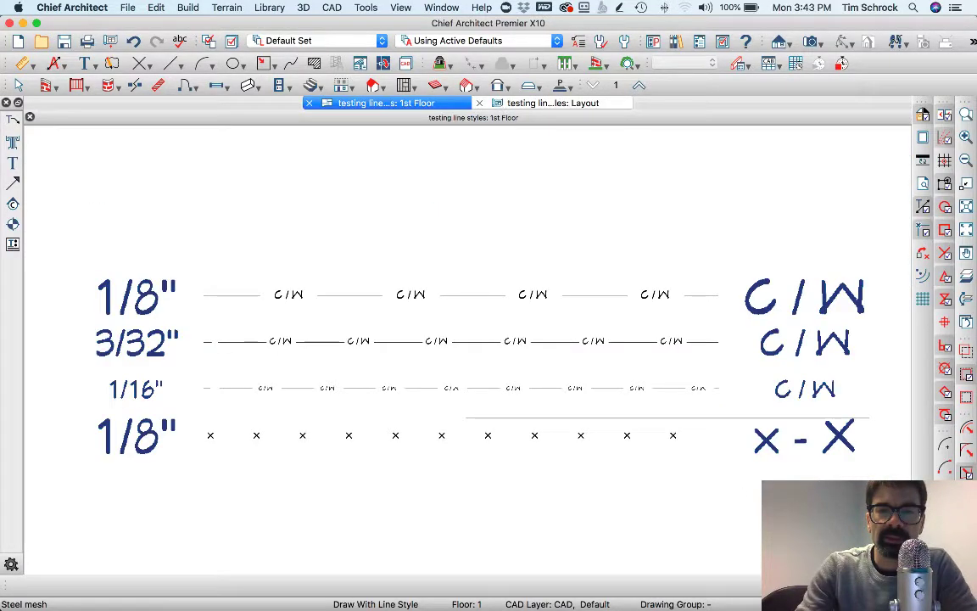
key("space")
left_click(140, 297)
key("Escape")
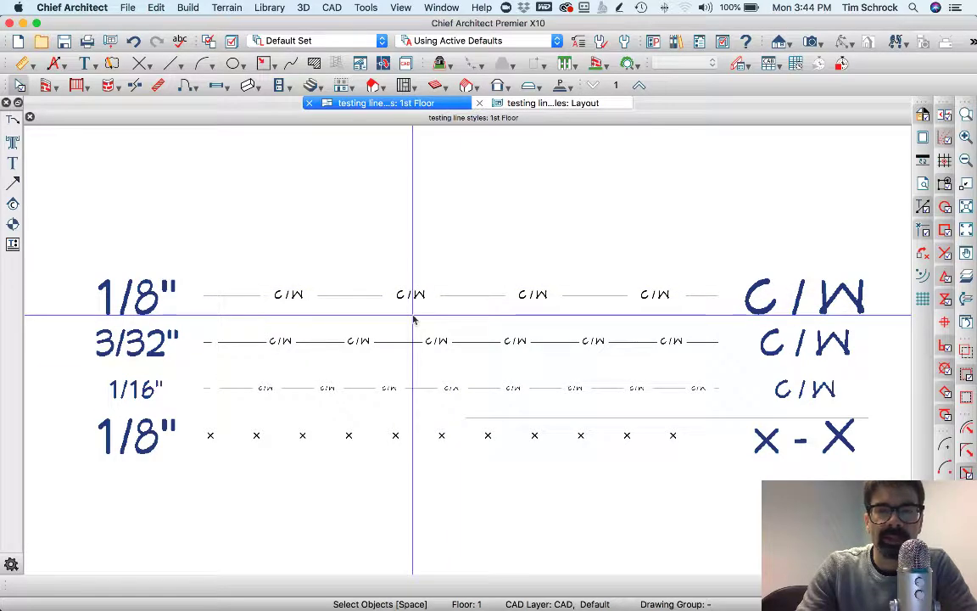
left_click(138, 295)
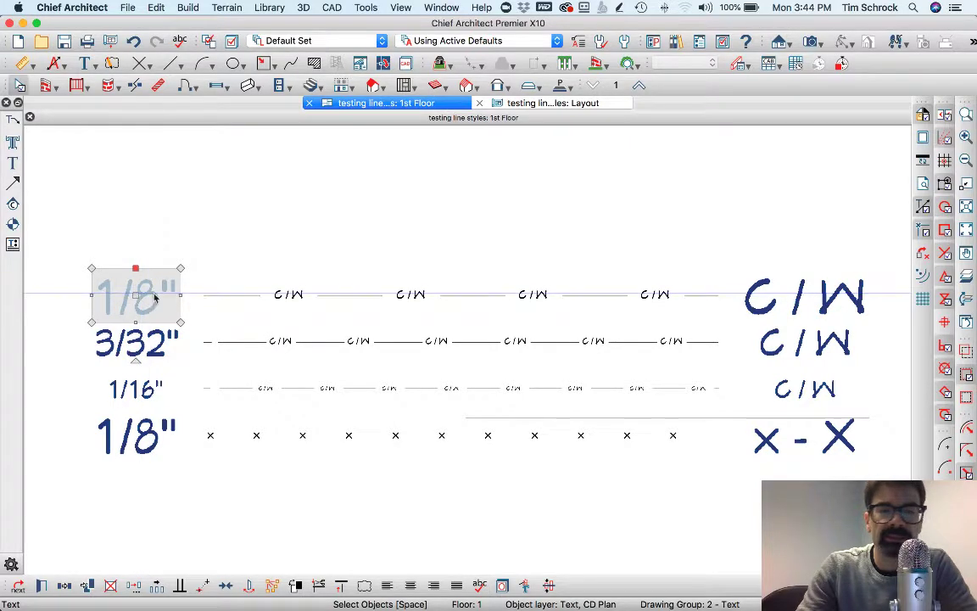
left_click(238, 294)
left_click(141, 302)
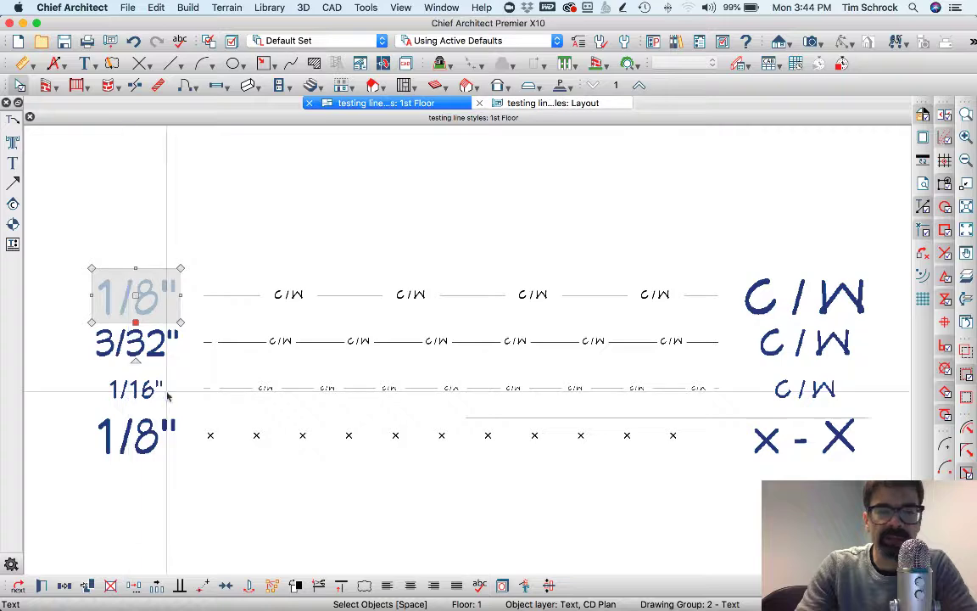
key("Escape")
left_click(770, 312)
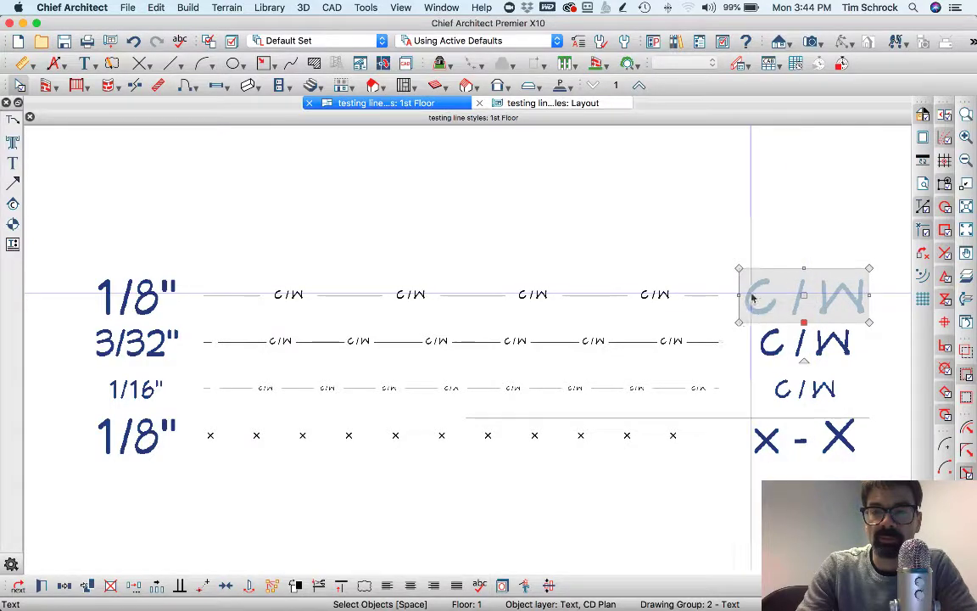
left_click(777, 342)
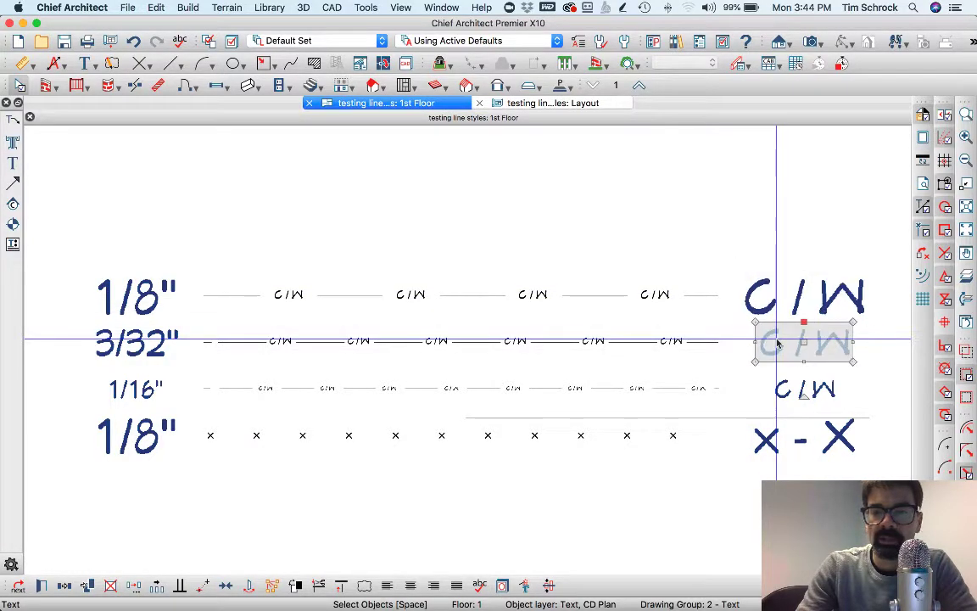
left_click(776, 390)
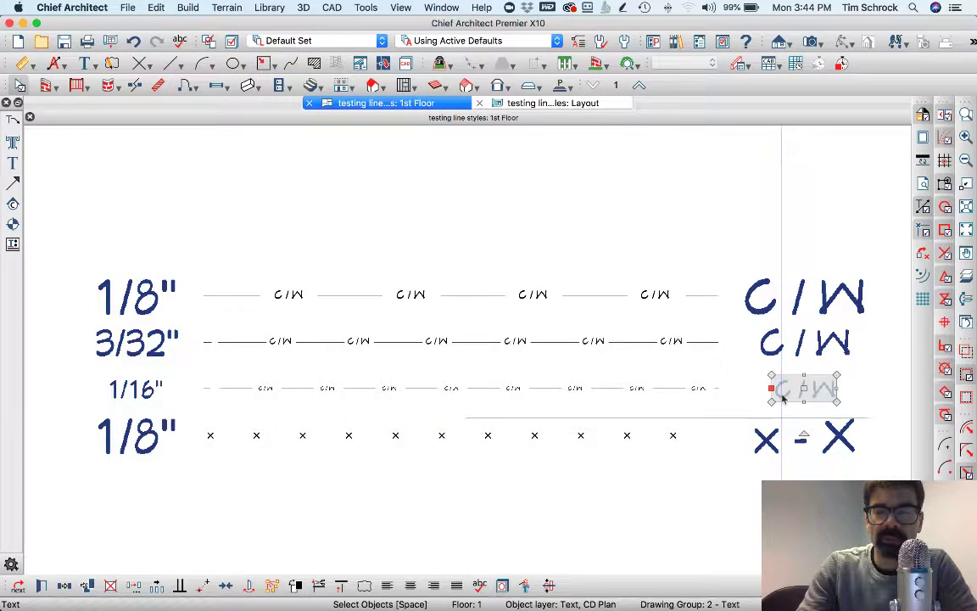
Select the bottom 1/8" label, its X-pattern line, and the x - X text label
left_click(136, 445)
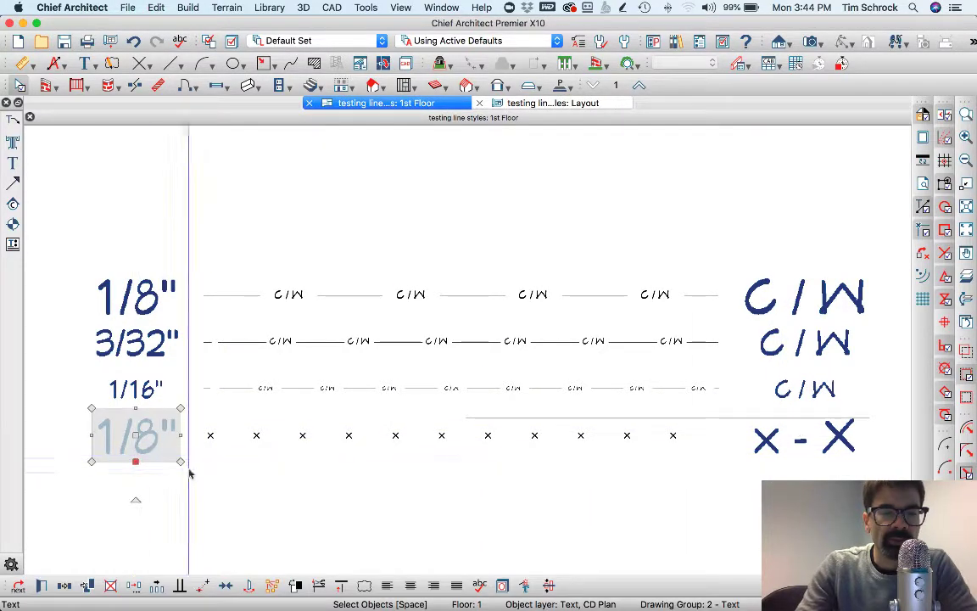
left_click(267, 435)
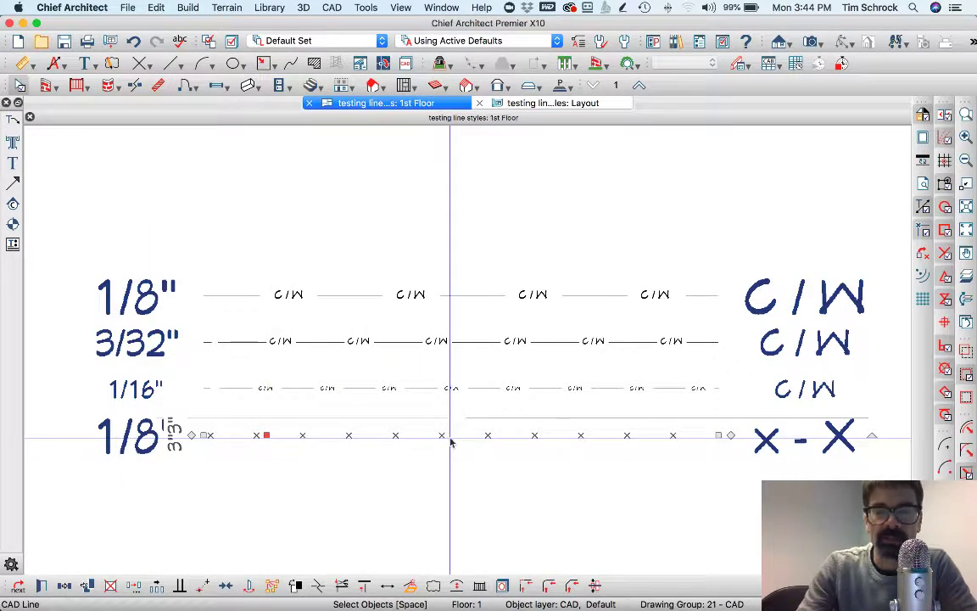
left_click(134, 450)
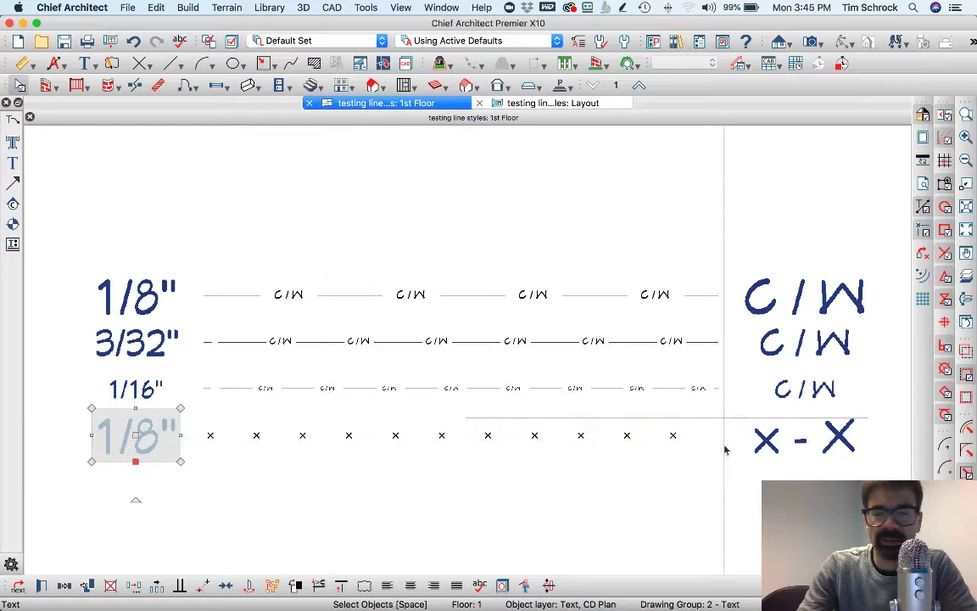
left_click(770, 448)
left_click(770, 448)
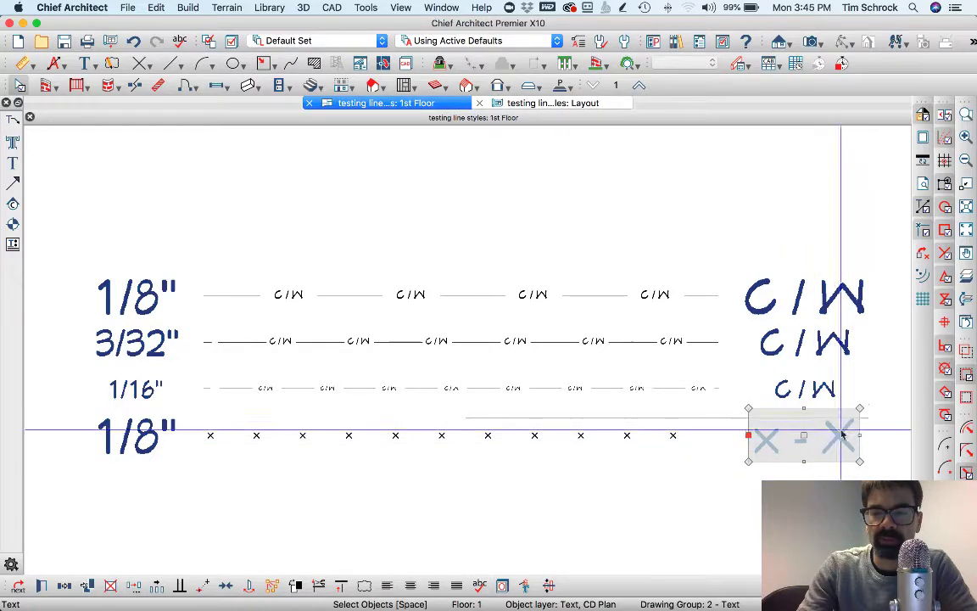
Drag the CAD line below the X row up toward it, then reselect it
left_click(609, 452)
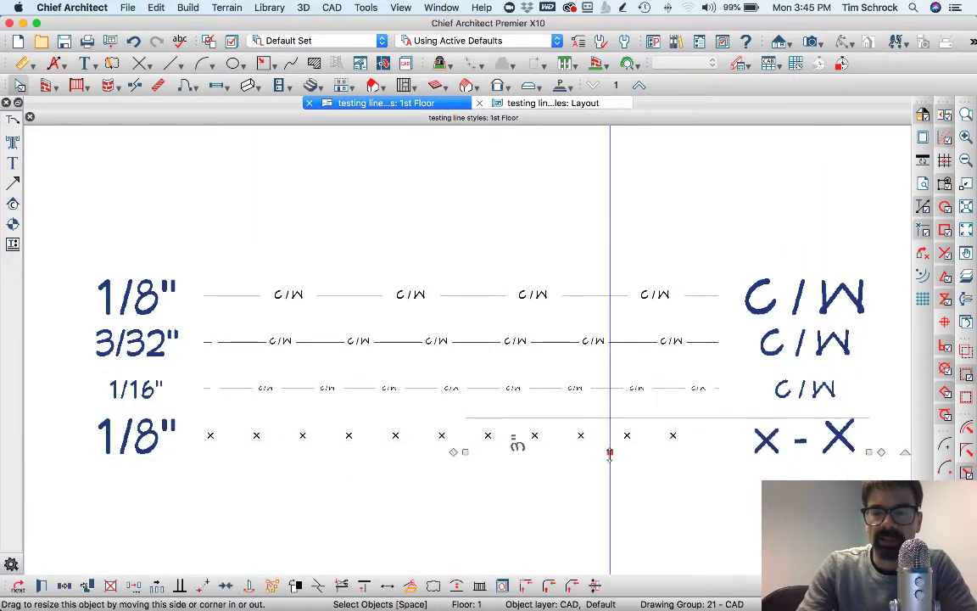
left_click_drag(609, 452, 559, 452)
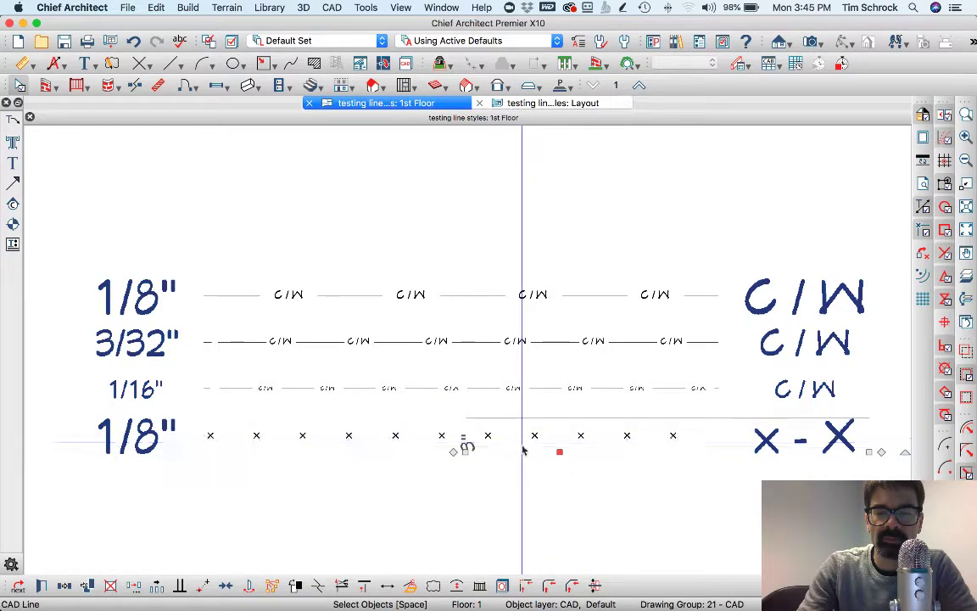
key("Escape")
left_click(657, 452)
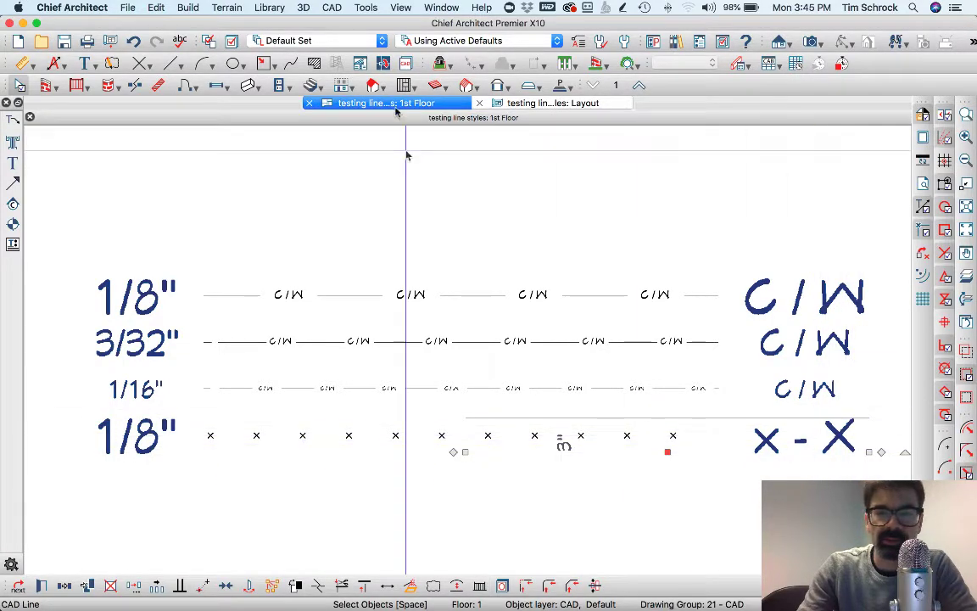
left_click(516, 102)
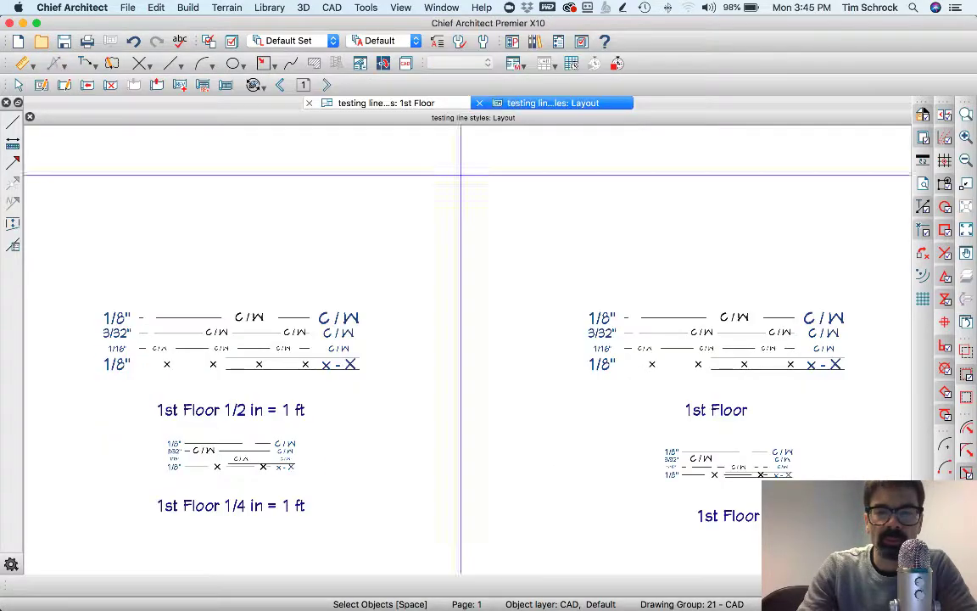
scroll(500, 229, "left", 5)
scroll(530, 301, "up", 6)
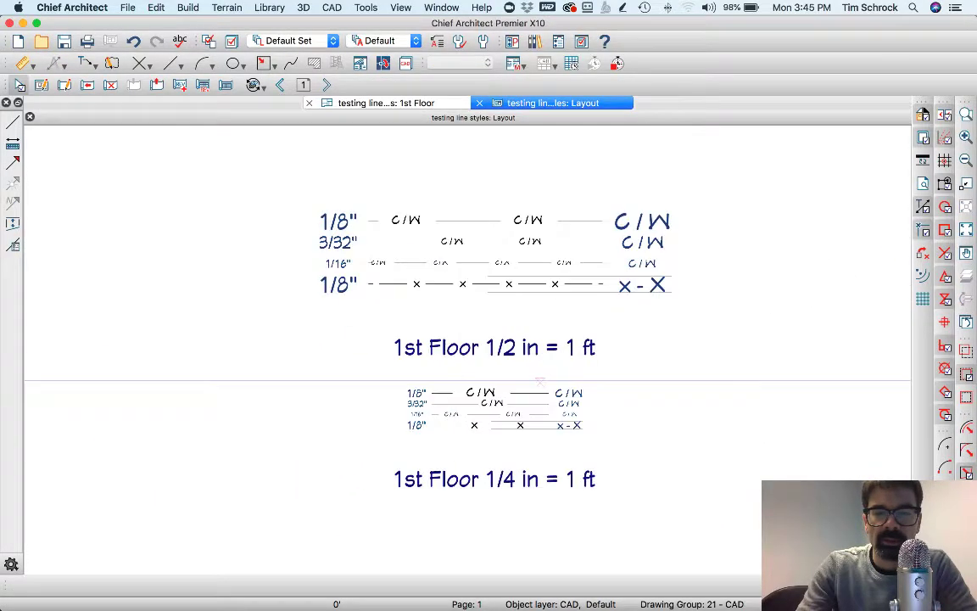
scroll(530, 301, "up", 6)
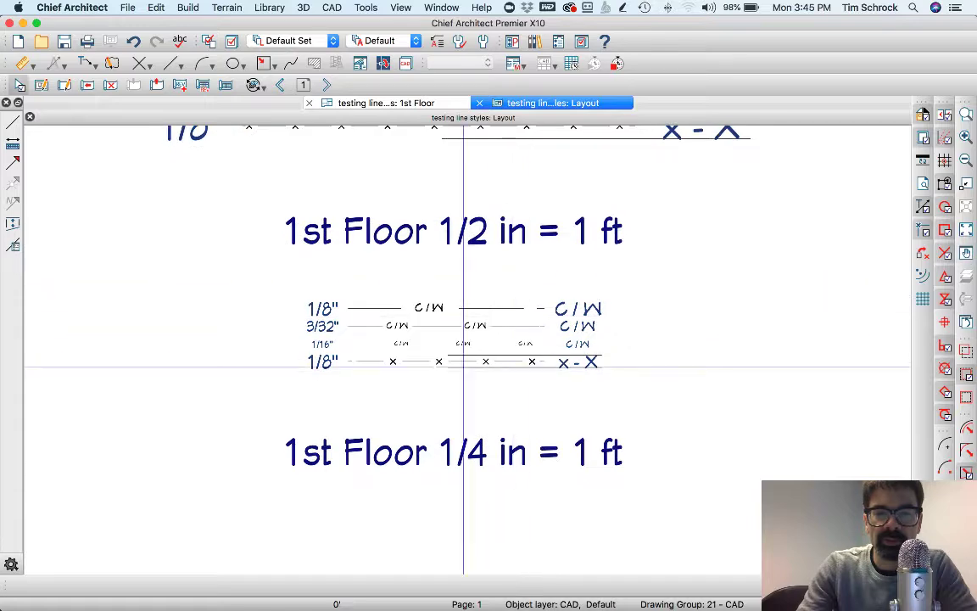
scroll(485, 382, "up", 2)
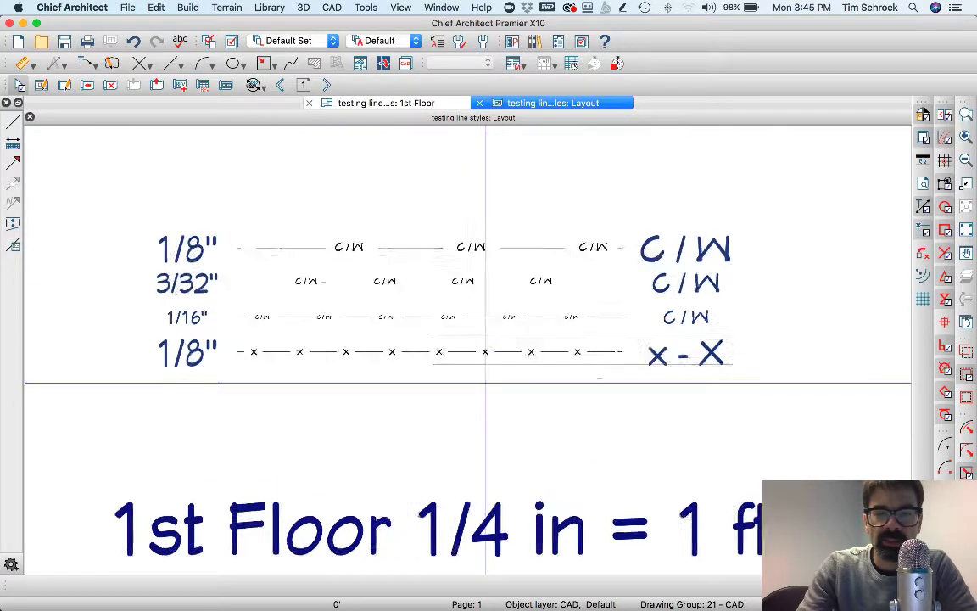
scroll(485, 321, "down", 2)
scroll(483, 322, "up", 3)
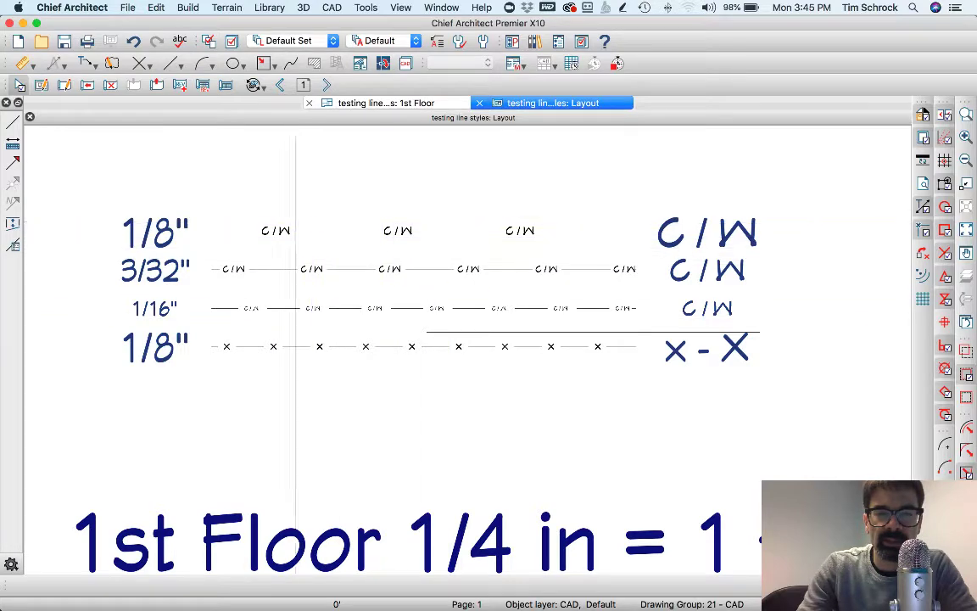
scroll(432, 351, "down", 5)
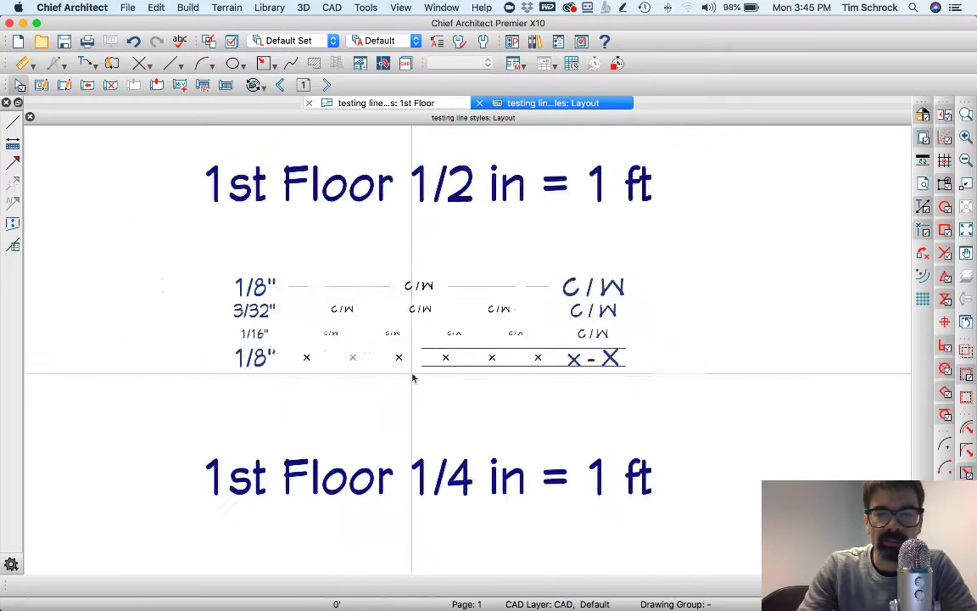
middle_click_drag(440, 237, 453, 306)
scroll(383, 305, "up", 2)
scroll(383, 305, "up", 1)
scroll(382, 305, "down", 2)
scroll(382, 305, "up", 2)
scroll(382, 305, "down", 2)
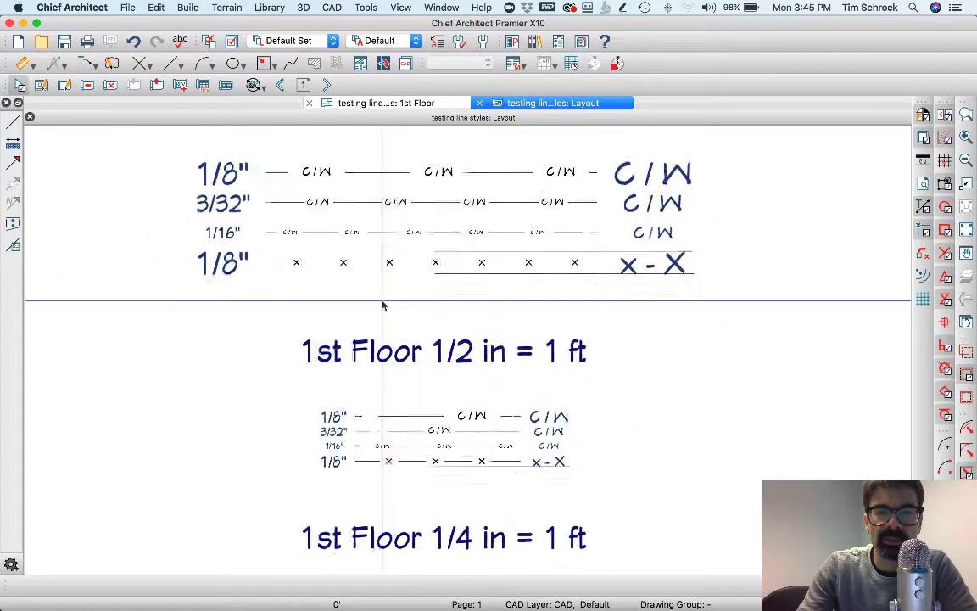
scroll(577, 227, "down", 1)
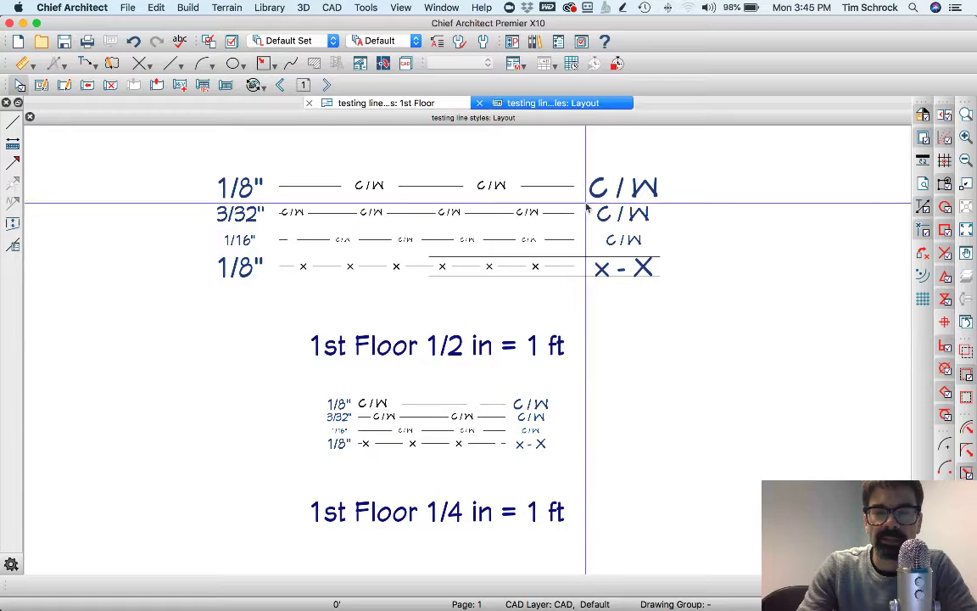
scroll(463, 230, "up", 2)
scroll(463, 230, "down", 1)
scroll(463, 229, "down", 1)
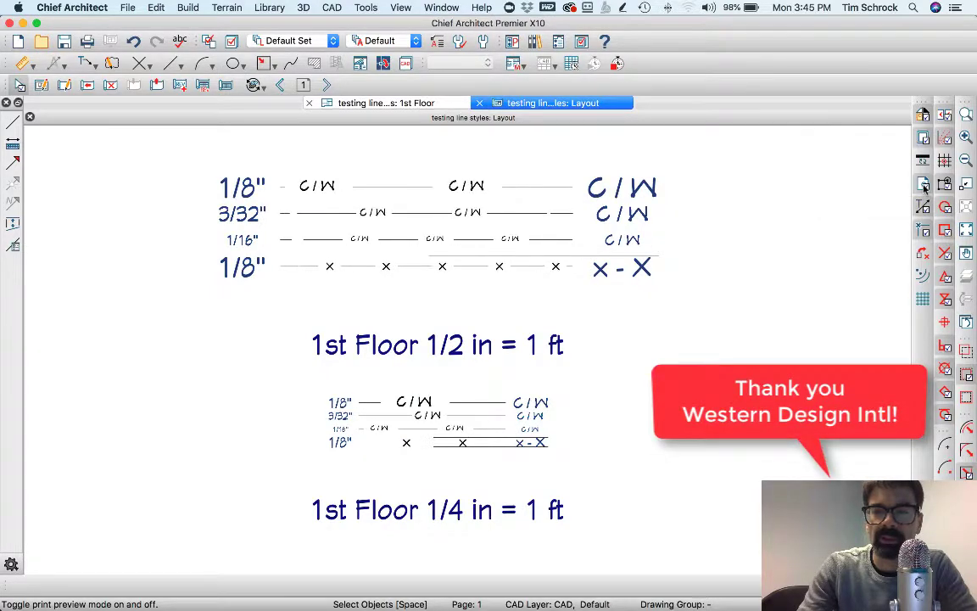
scroll(524, 348, "up", 3)
scroll(520, 355, "down", 2)
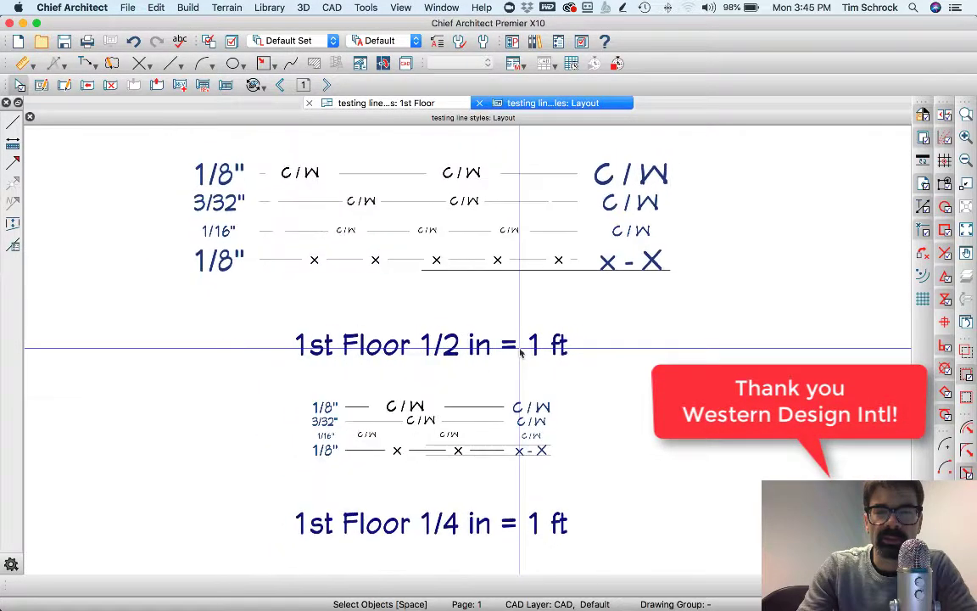
scroll(525, 348, "up", 1)
scroll(527, 213, "up", 5)
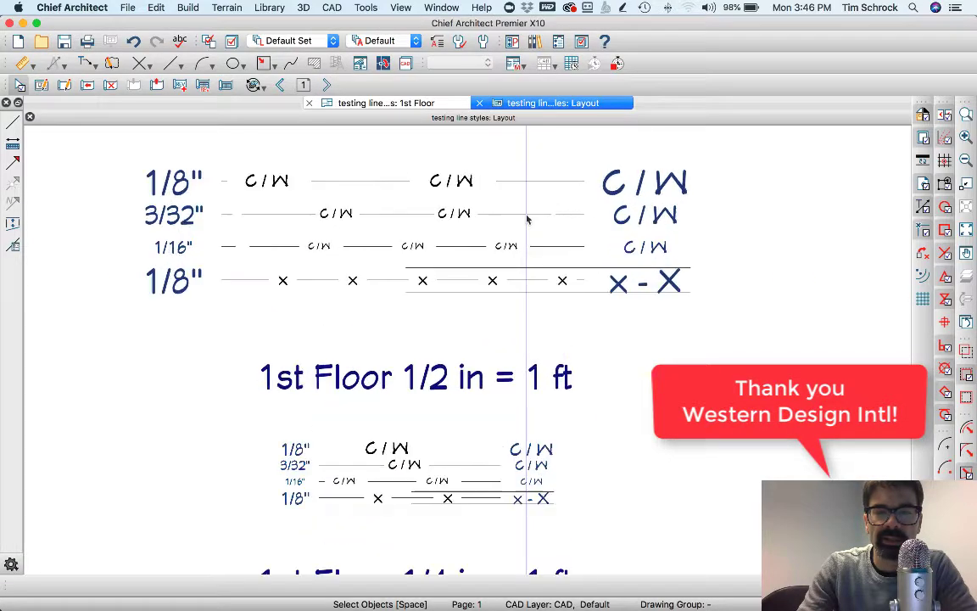
scroll(526, 220, "down", 4)
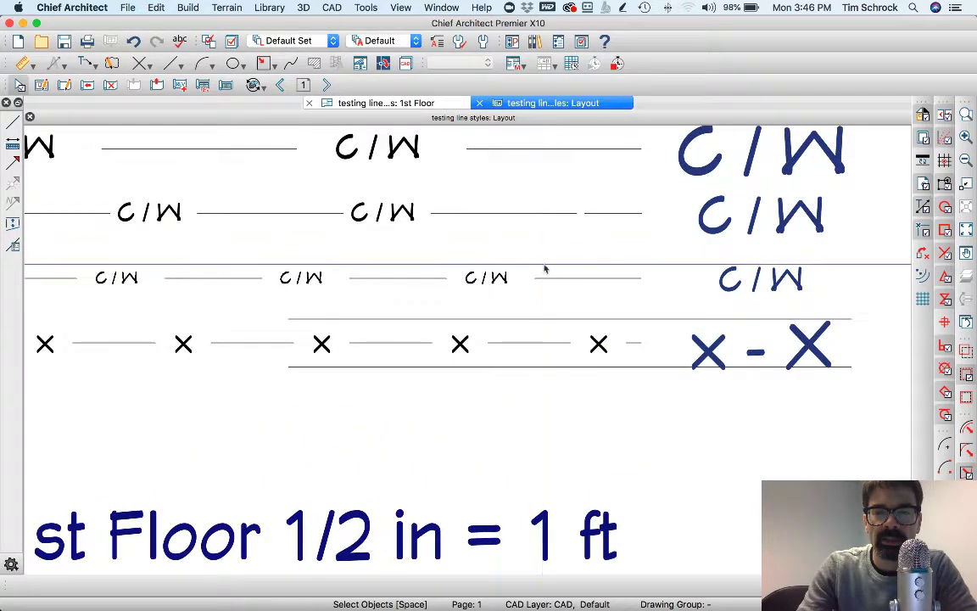
scroll(455, 446, "up", 5)
scroll(460, 466, "up", 2)
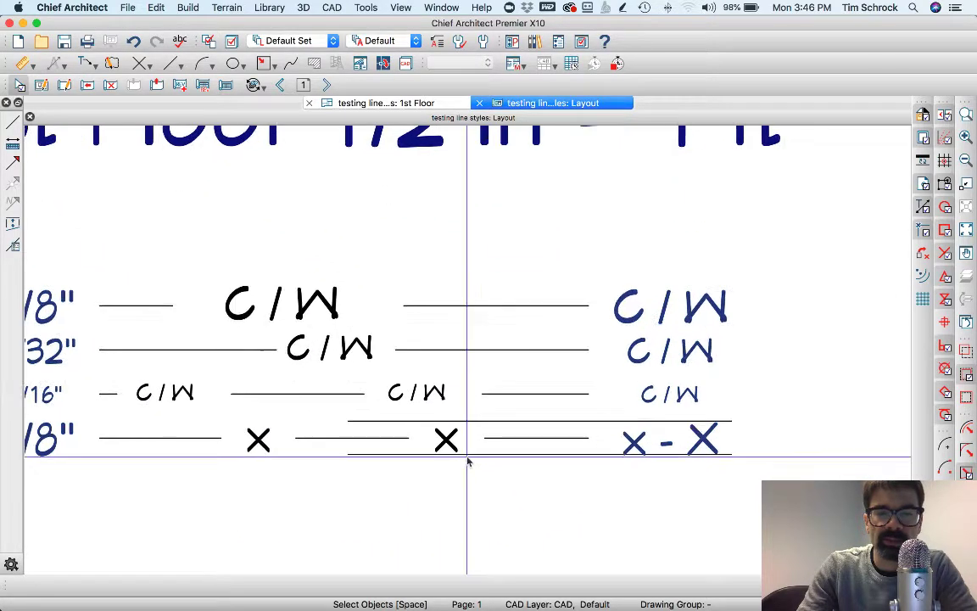
scroll(594, 364, "down", 2)
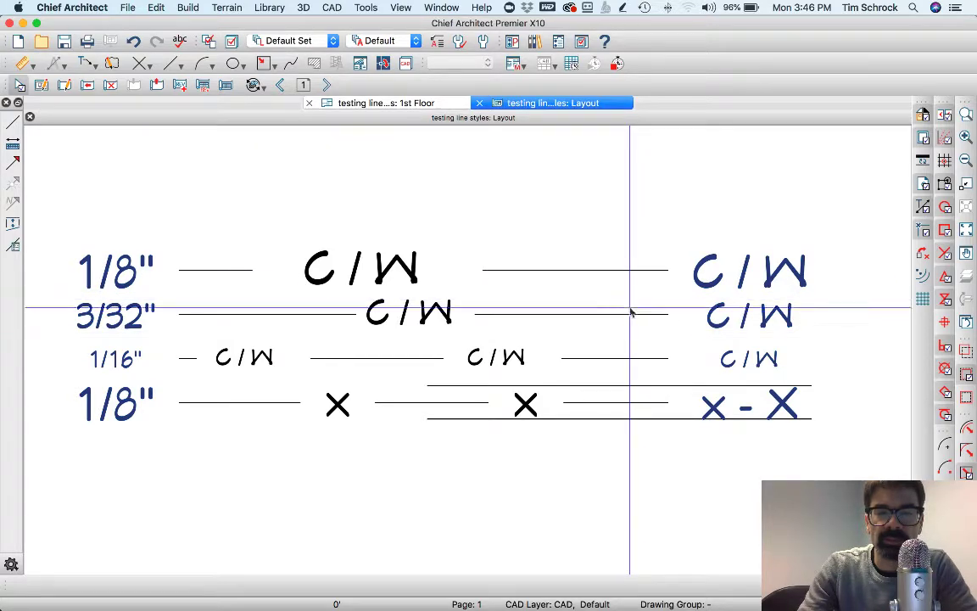
scroll(628, 284, "down", 4)
scroll(613, 337, "up", 5)
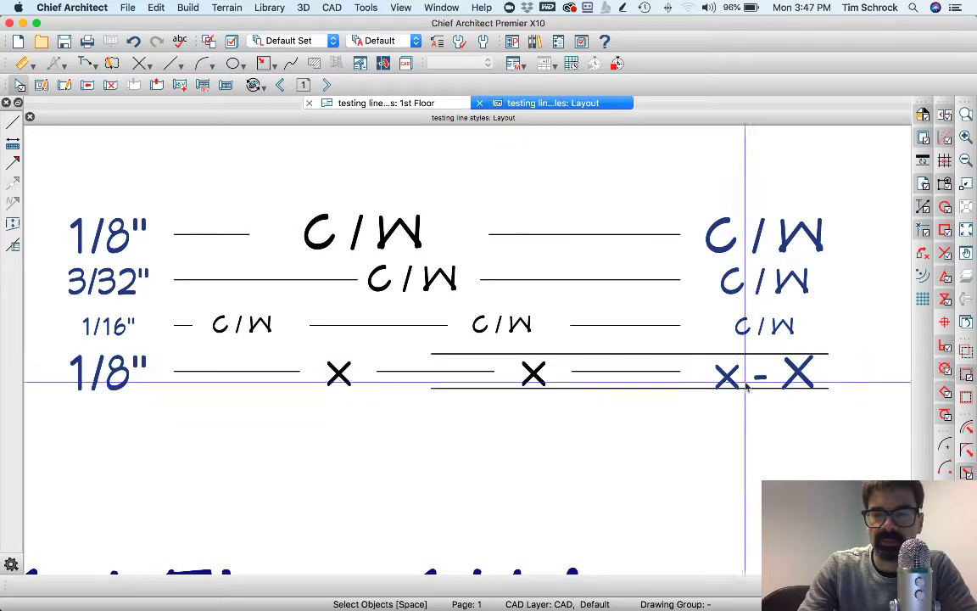
scroll(581, 322, "down", 2)
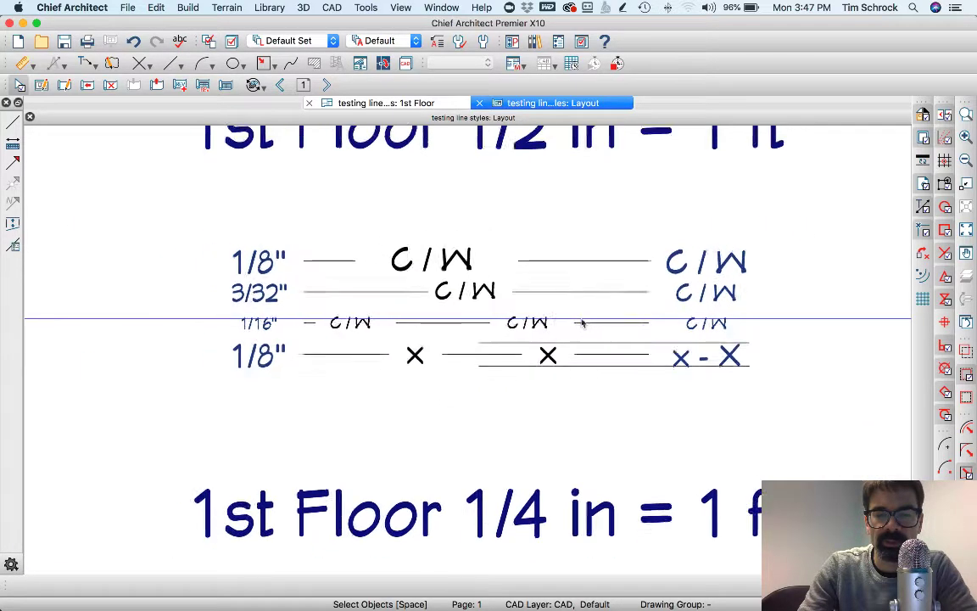
scroll(585, 339, "up", 6)
scroll(566, 324, "up", 3)
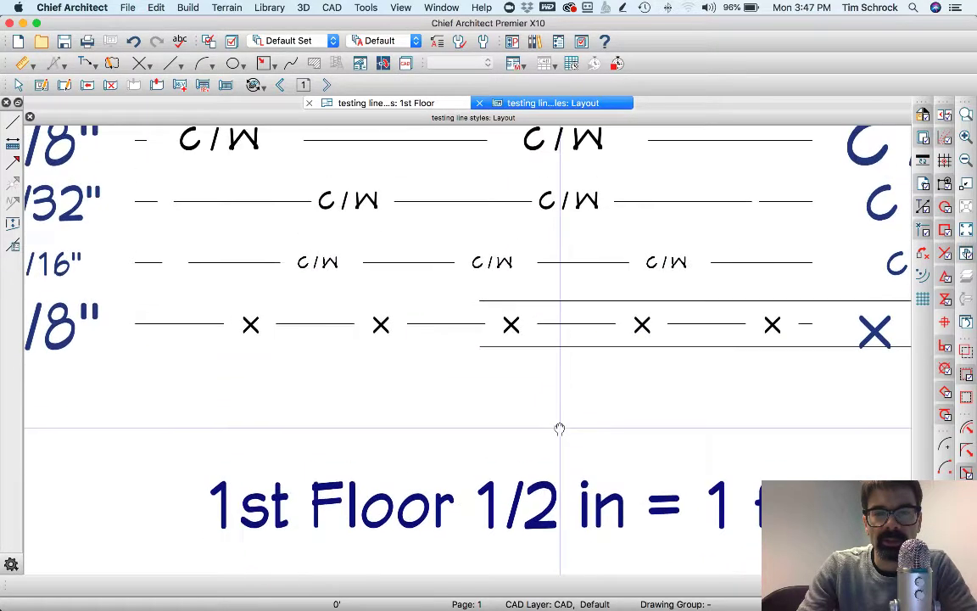
scroll(562, 407, "up", 2)
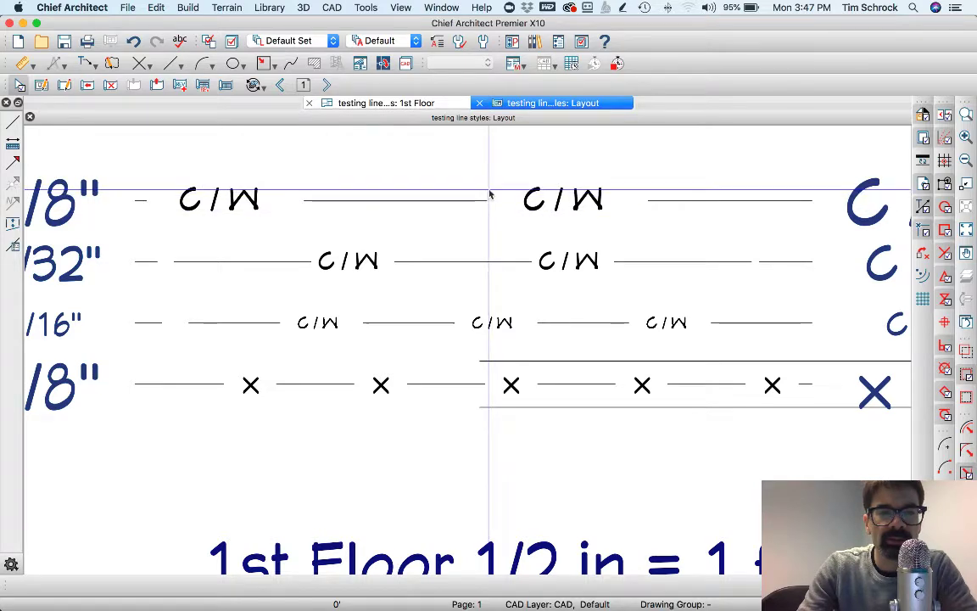
scroll(494, 192, "down", 1)
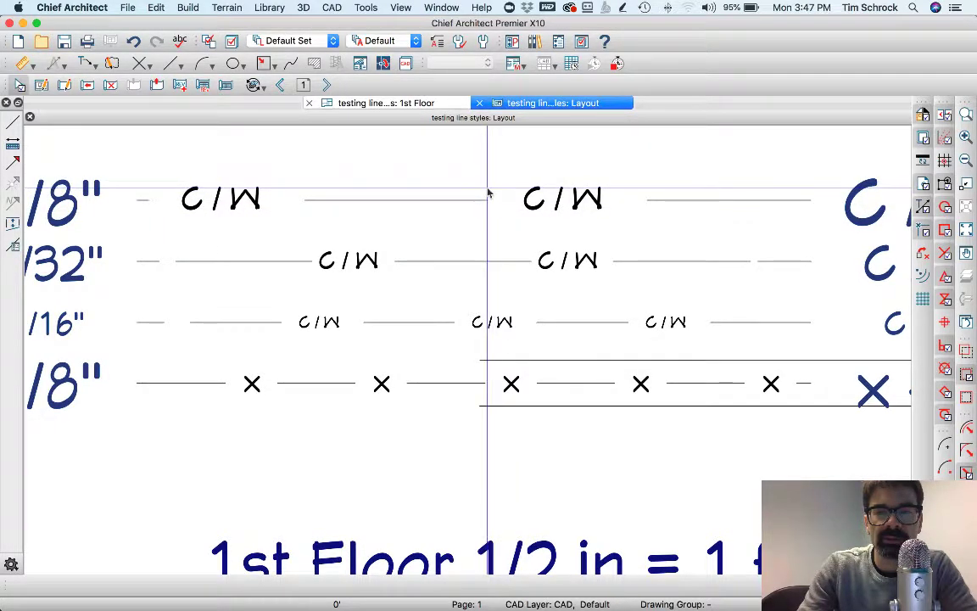
scroll(494, 192, "down", 2)
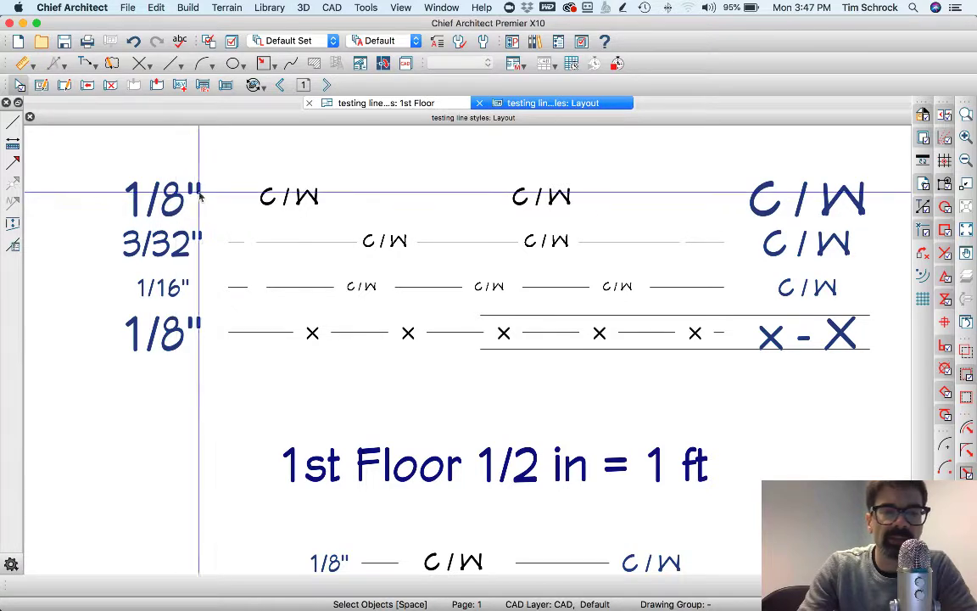
Start a line on the layout page, then cancel back to selecting objects
key("w")
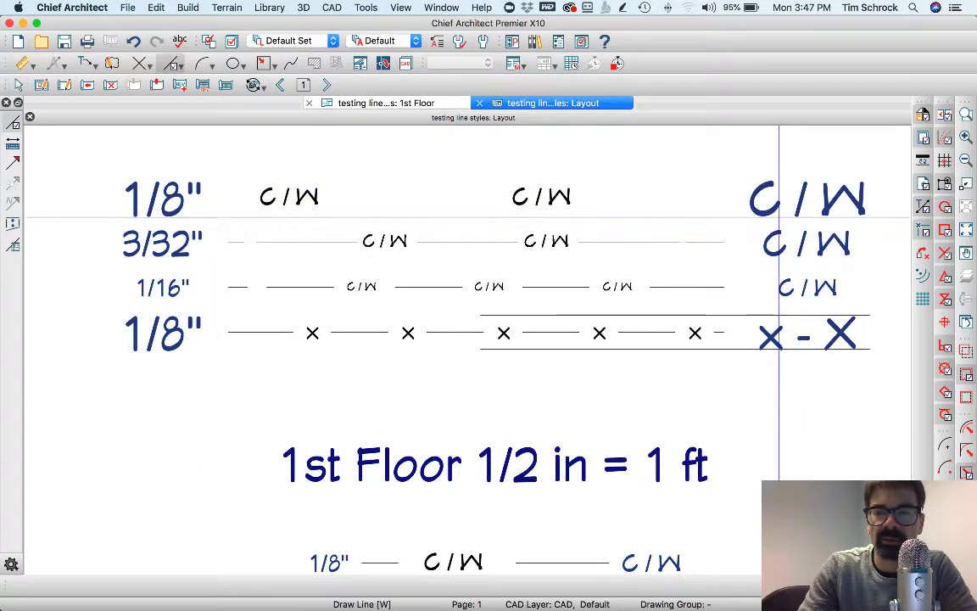
left_click(780, 218)
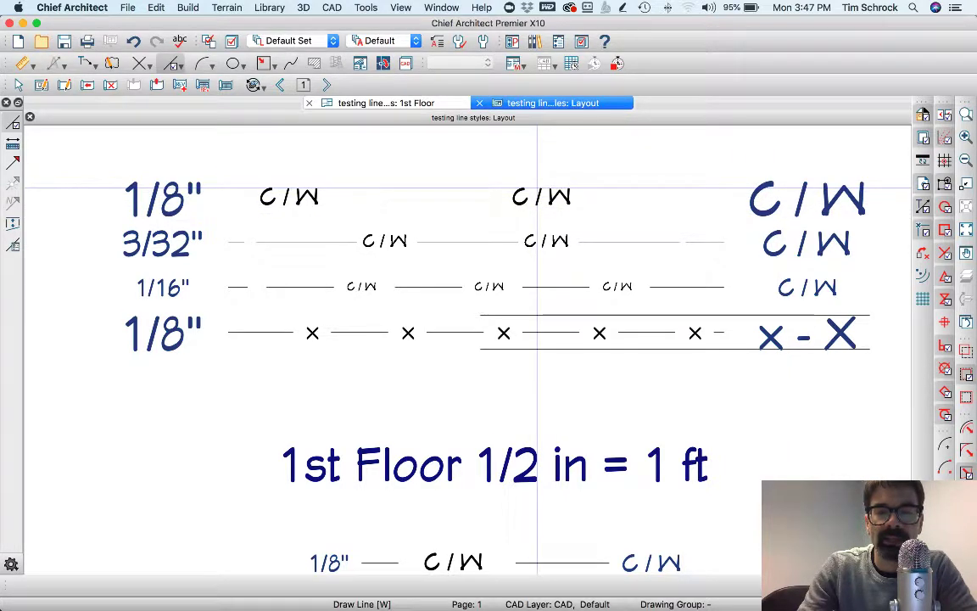
key("space")
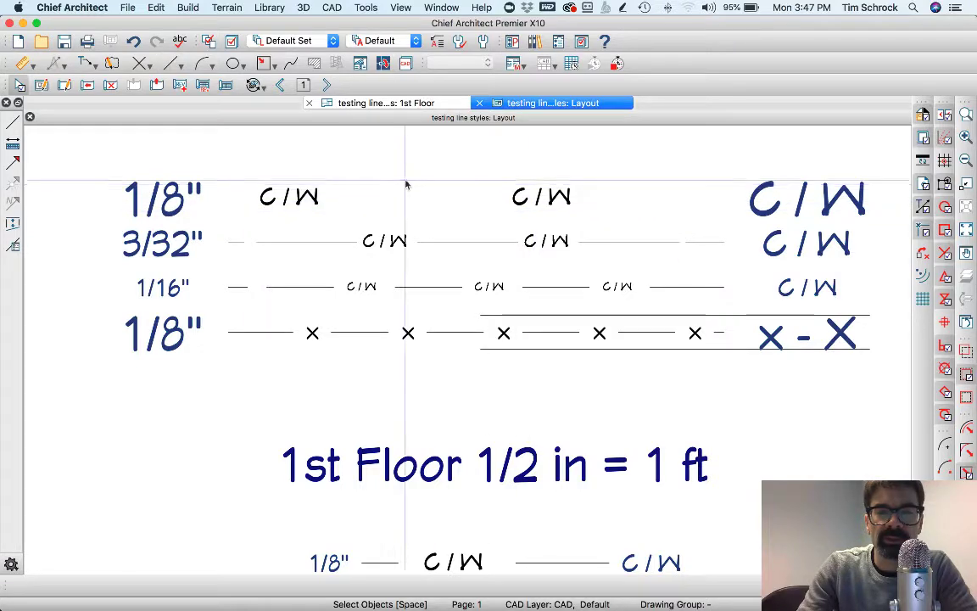
Pan across the layout's other drawing copies, then return to the 1st Floor plan
scroll(408, 186, "down", 3)
scroll(479, 289, "down", 2)
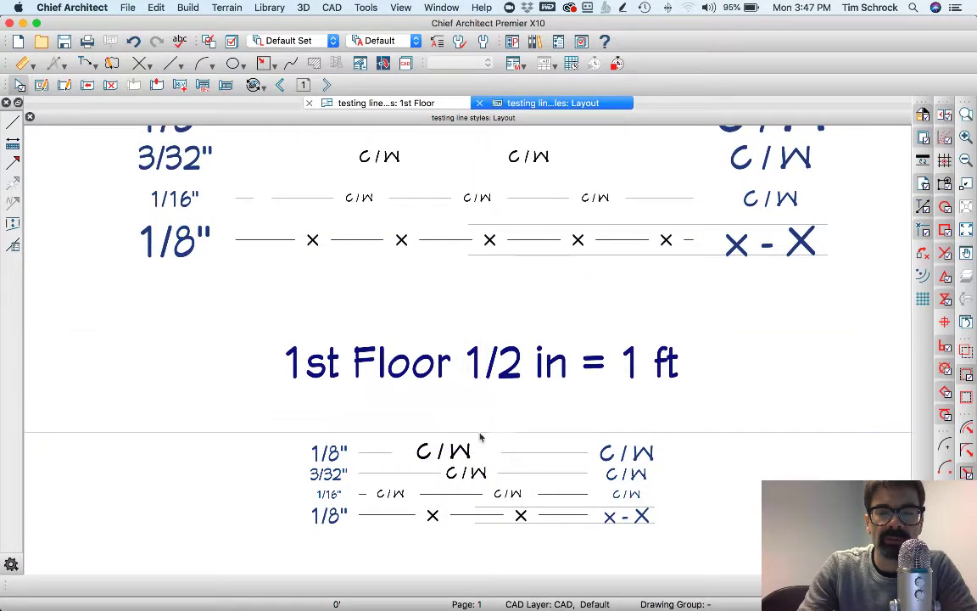
scroll(488, 424, "up", 2)
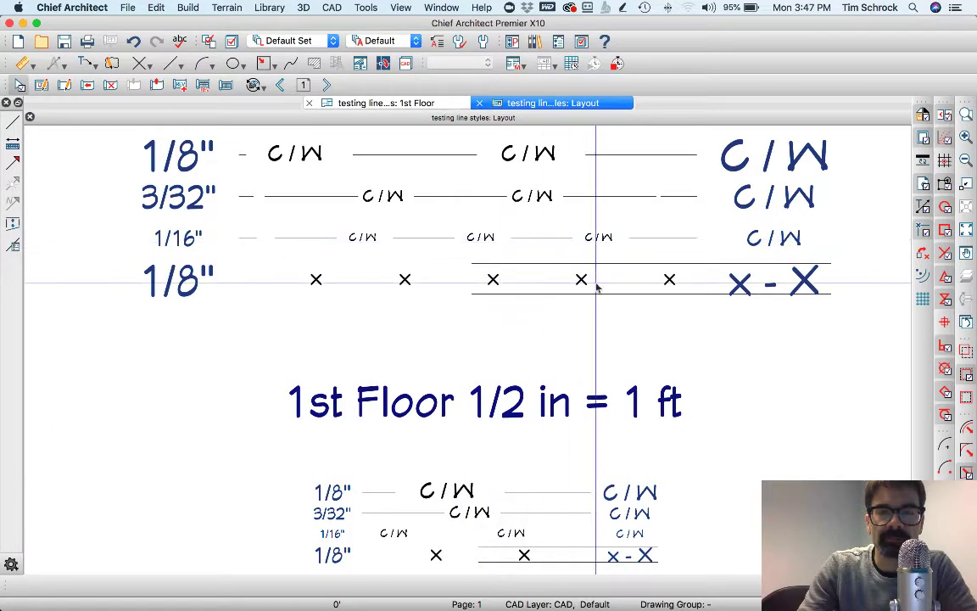
scroll(157, 237, "down", 4)
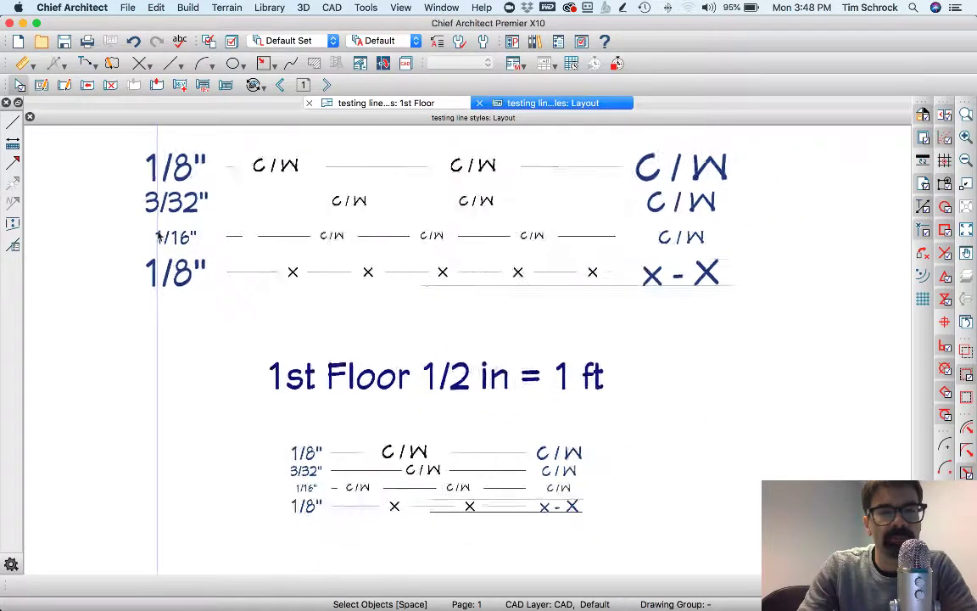
middle_click_drag(508, 310, 219, 305)
scroll(220, 305, "right", 10)
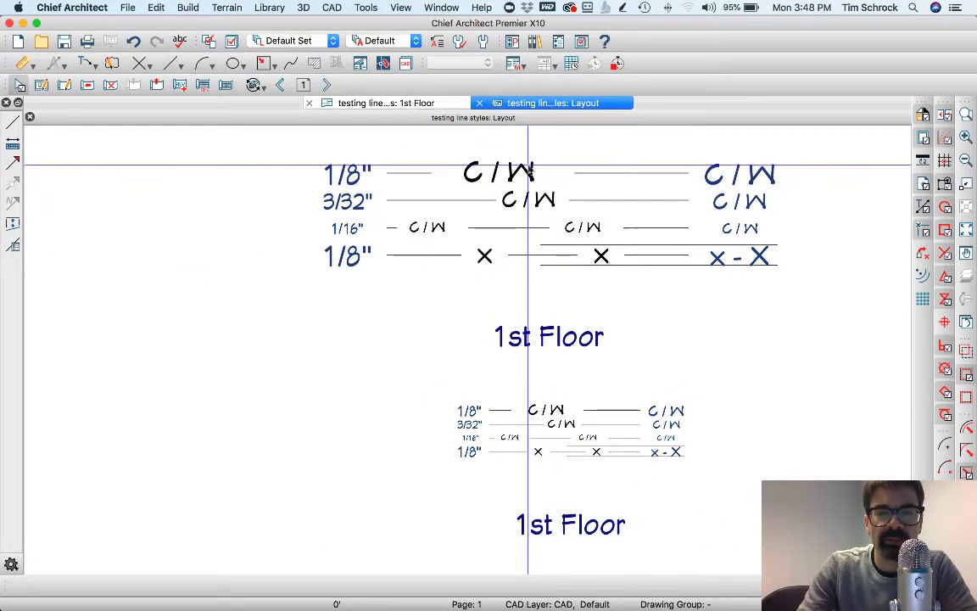
scroll(674, 284, "down", 2)
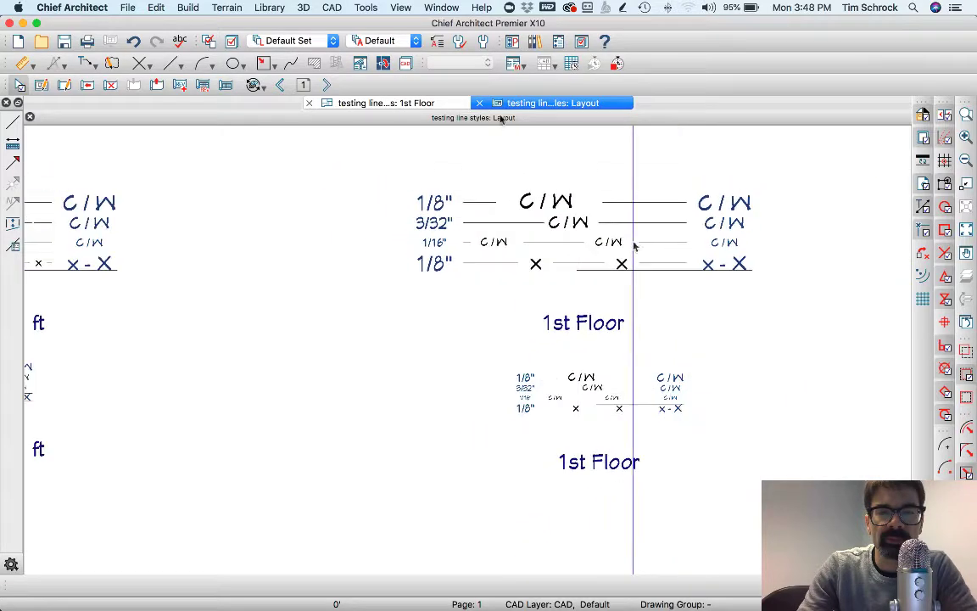
left_click(421, 102)
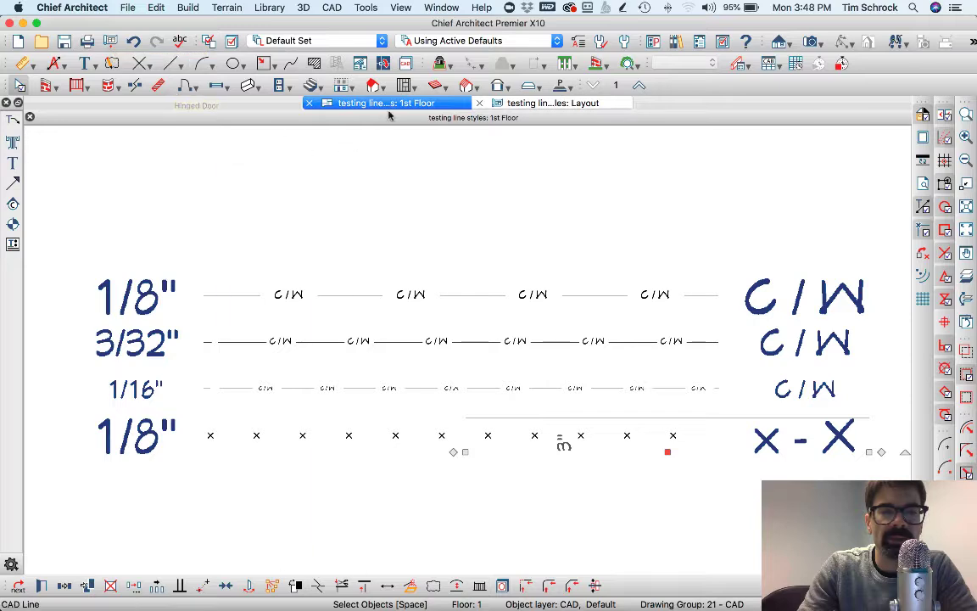
left_click(110, 42)
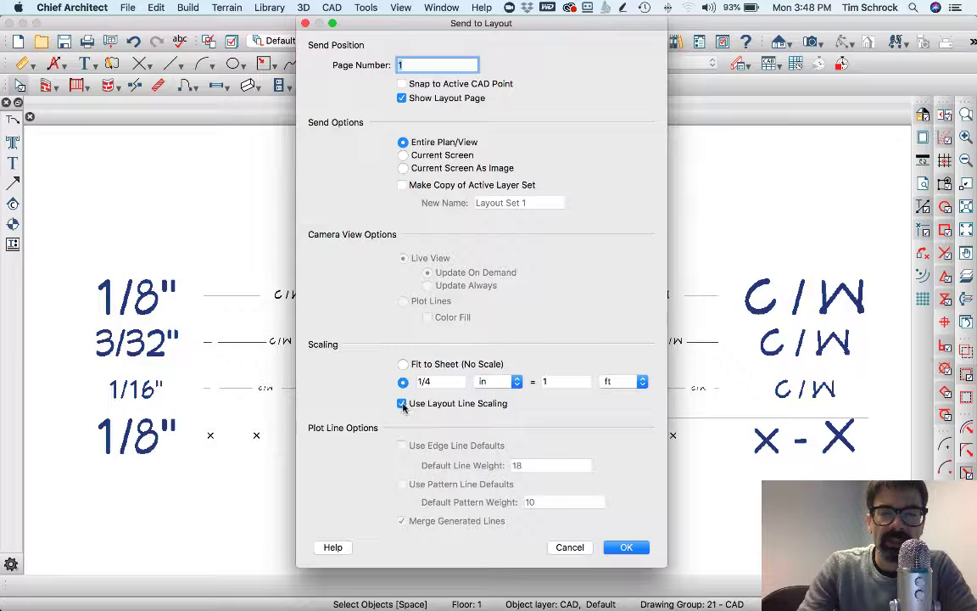
left_click(570, 546)
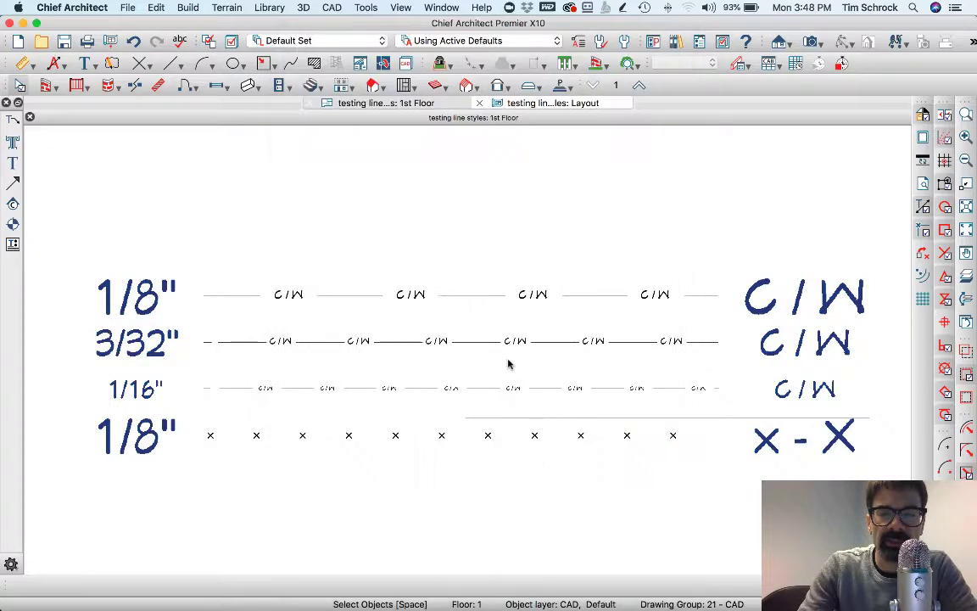
scroll(560, 306, "down", 2)
scroll(594, 229, "down", 1)
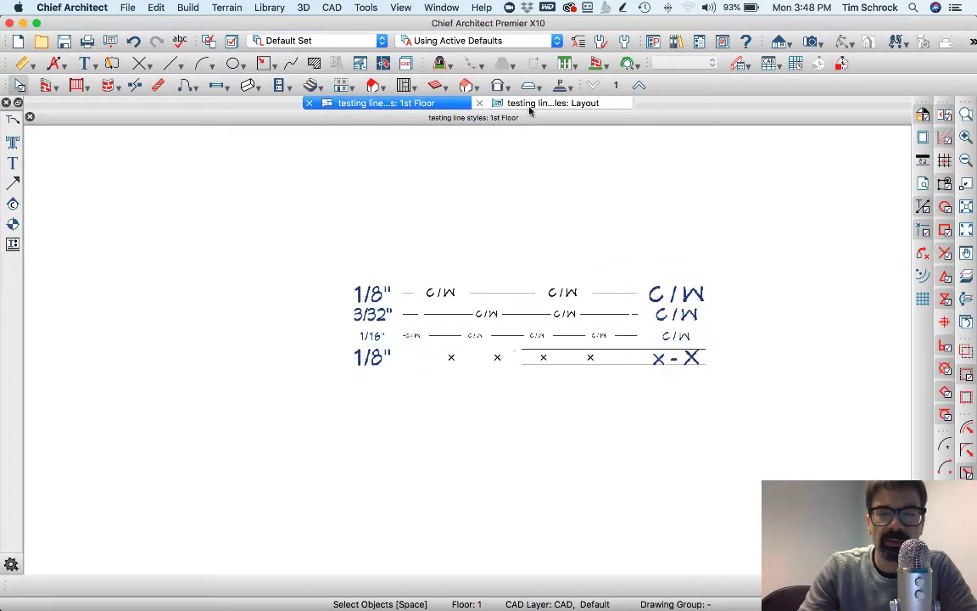
left_click(530, 103)
scroll(785, 316, "down", 2)
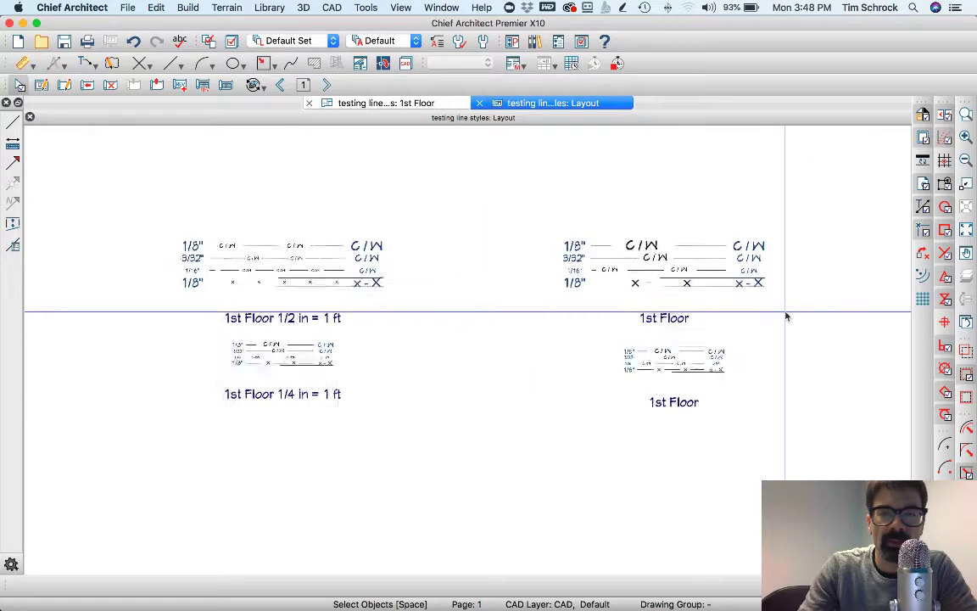
scroll(348, 351, "up", 2)
middle_click_drag(558, 260, 512, 282)
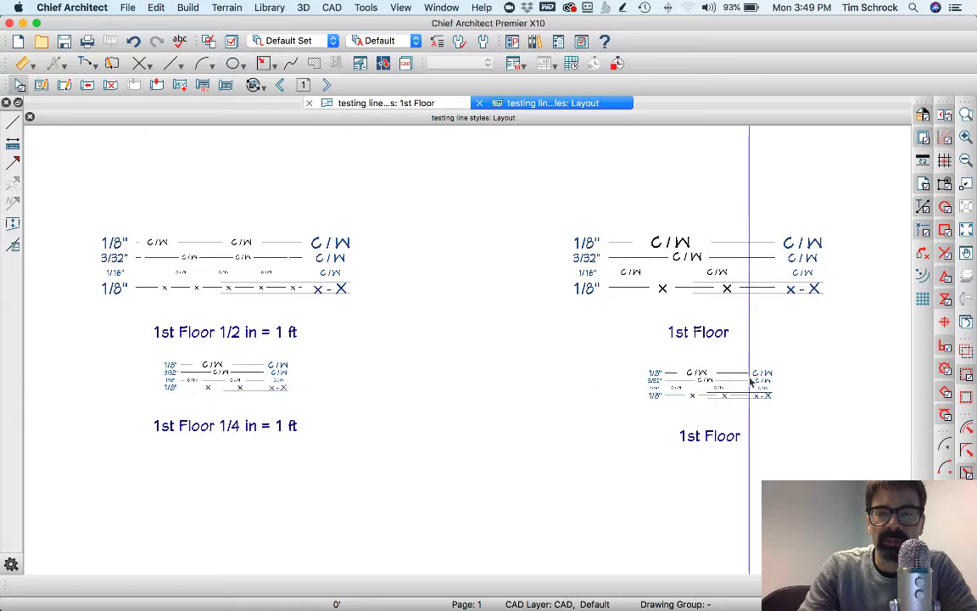
left_click(394, 103)
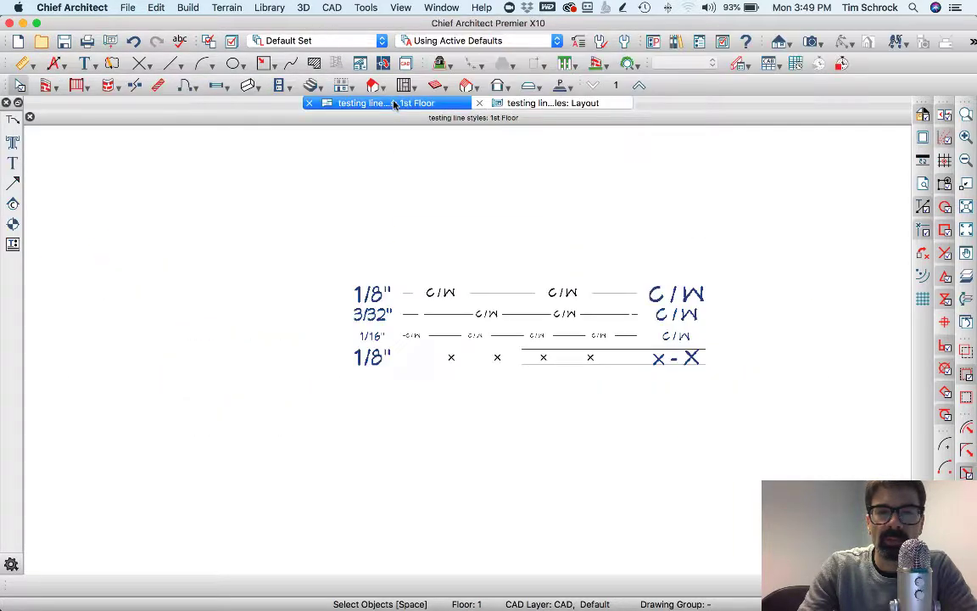
Send the 1st Floor plan at 1 in = 1 ft with Use Layout Line Scaling kept on
left_click(112, 44)
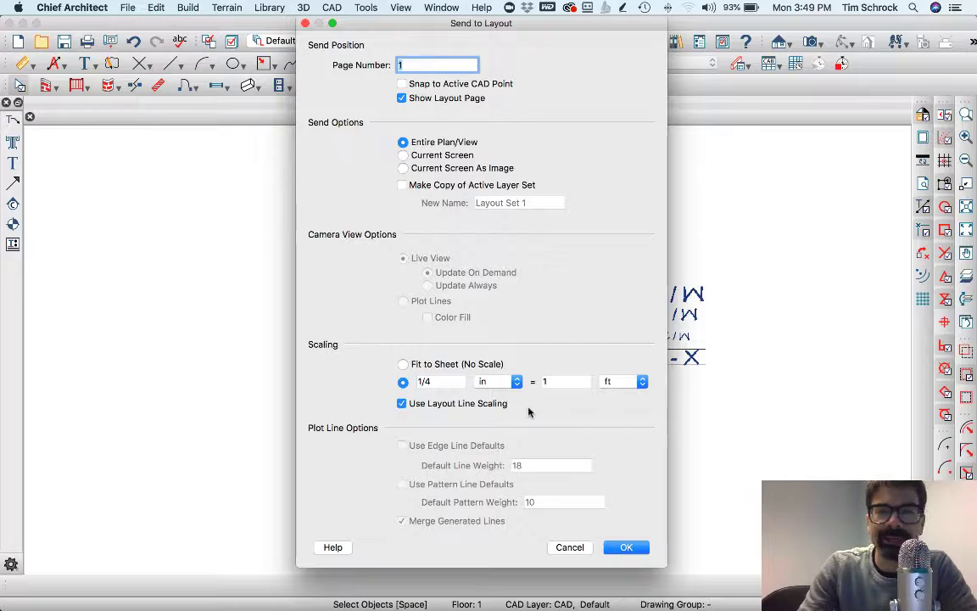
left_click(444, 381)
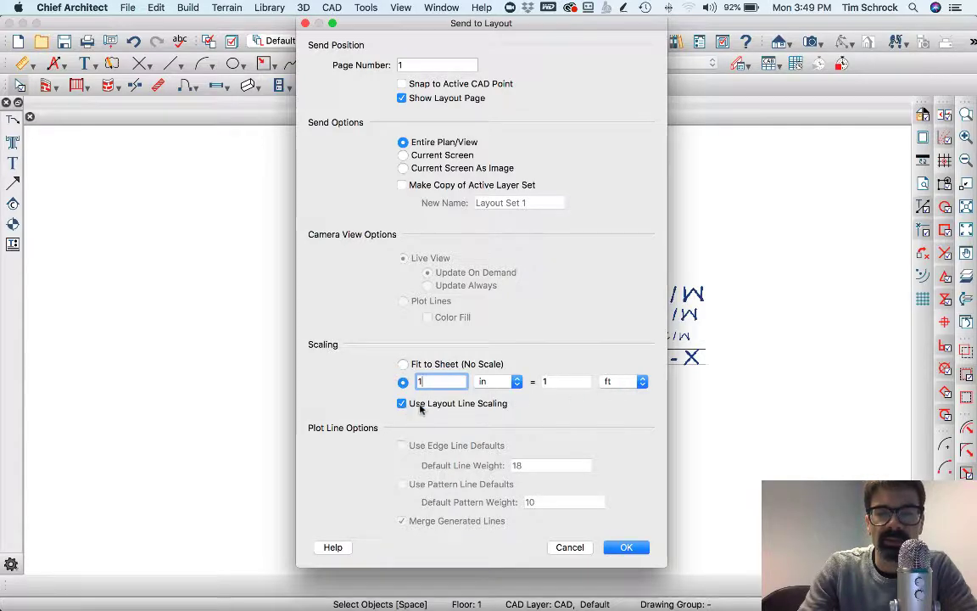
left_click(626, 547)
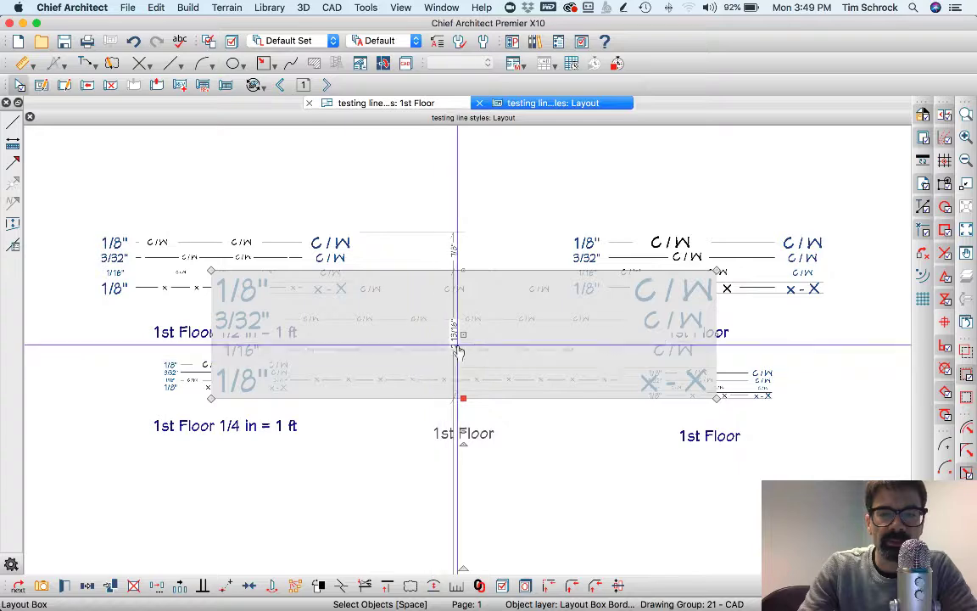
Drag the new 1 in = 1 ft view down and far left, clear of the other drawings
left_click_drag(458, 332, 358, 404)
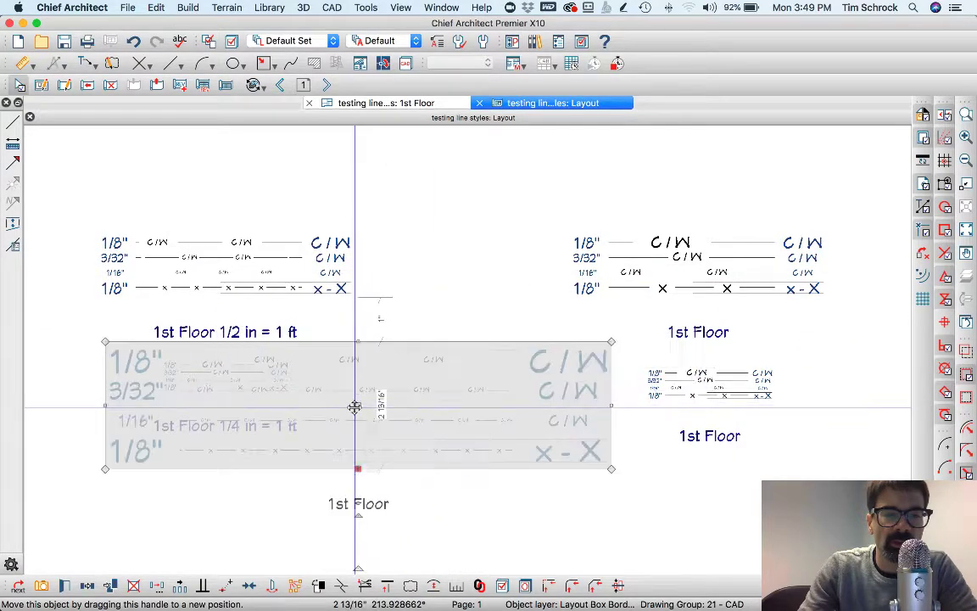
scroll(203, 405, "up", 3)
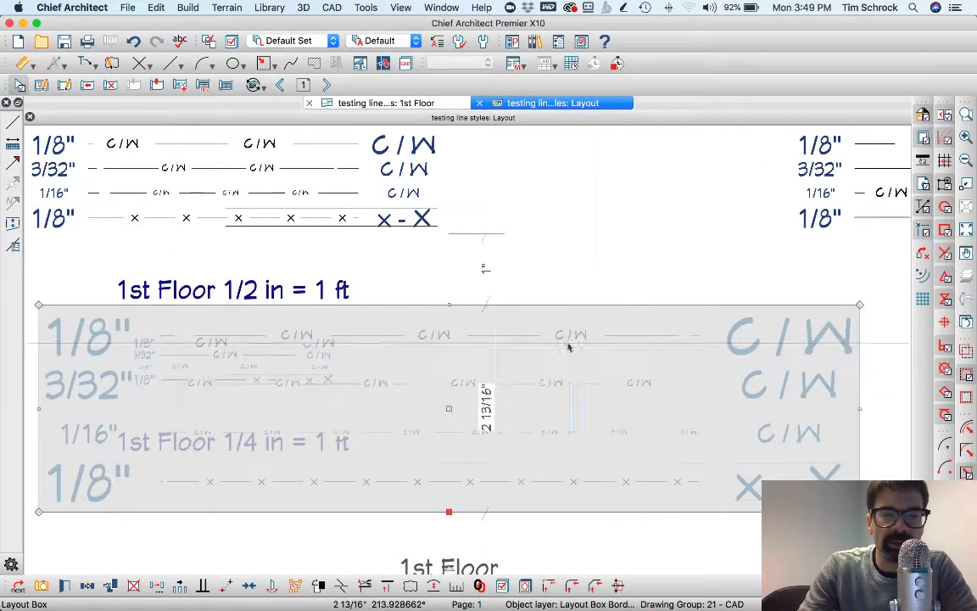
left_click_drag(449, 408, 373, 417)
scroll(601, 396, "down", 2)
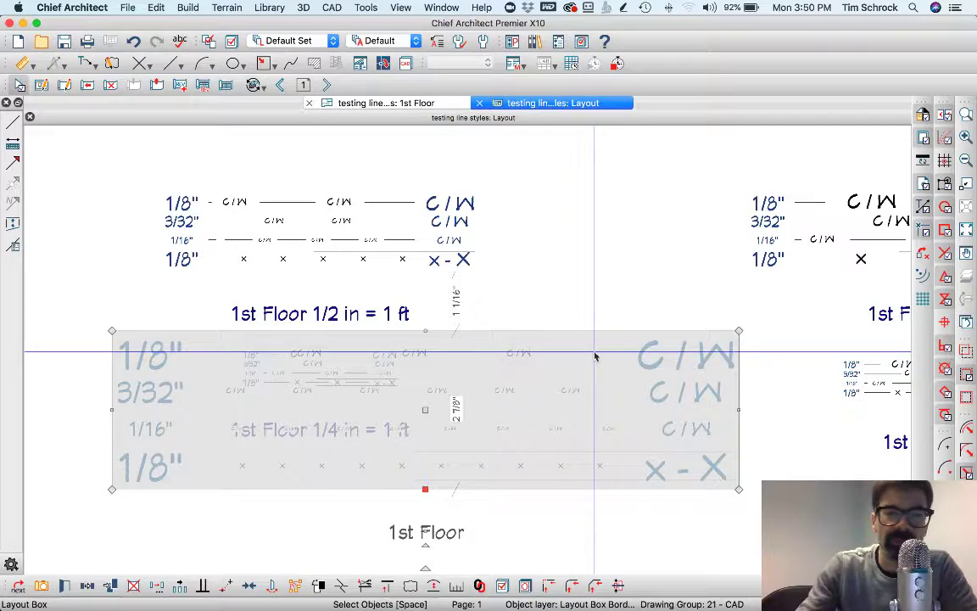
scroll(544, 355, "down", 1)
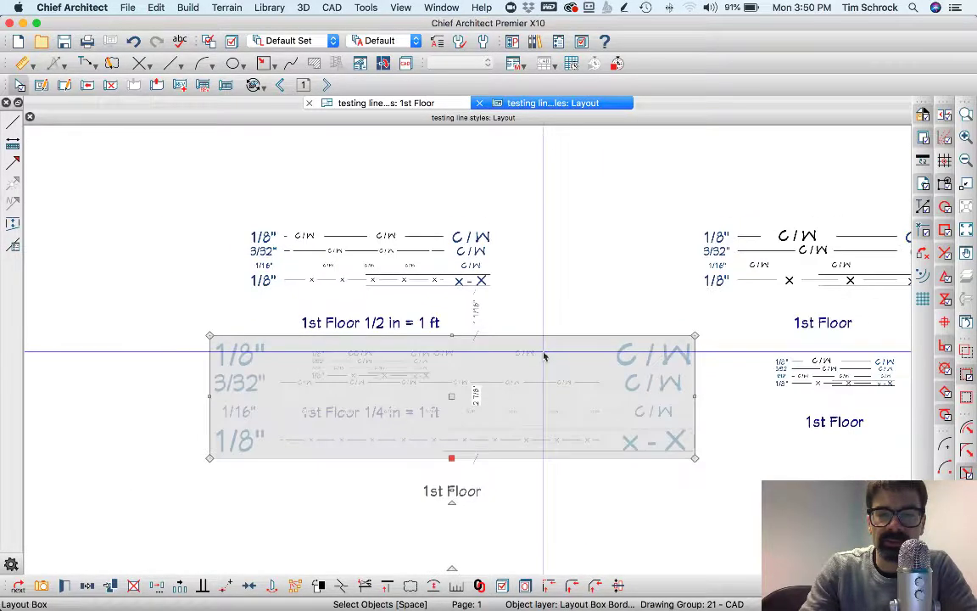
left_click_drag(451, 395, 89, 362)
scroll(89, 361, "up", 1)
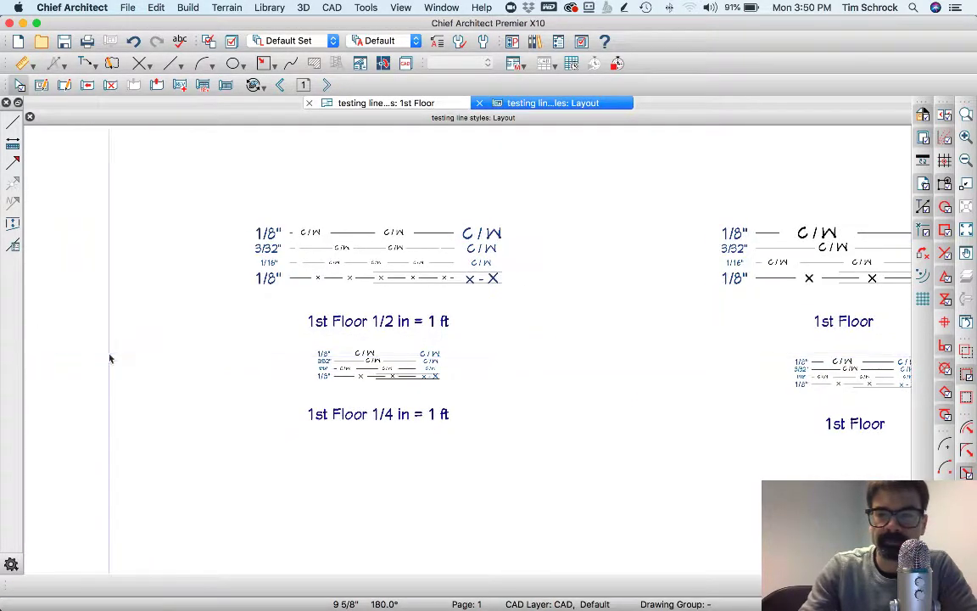
In Acrobat Reader, view testing line styles, styles2, styles4, styles7, styles8 and styles9 PDFs in turn
mouse_move(466, 577)
left_click(626, 579)
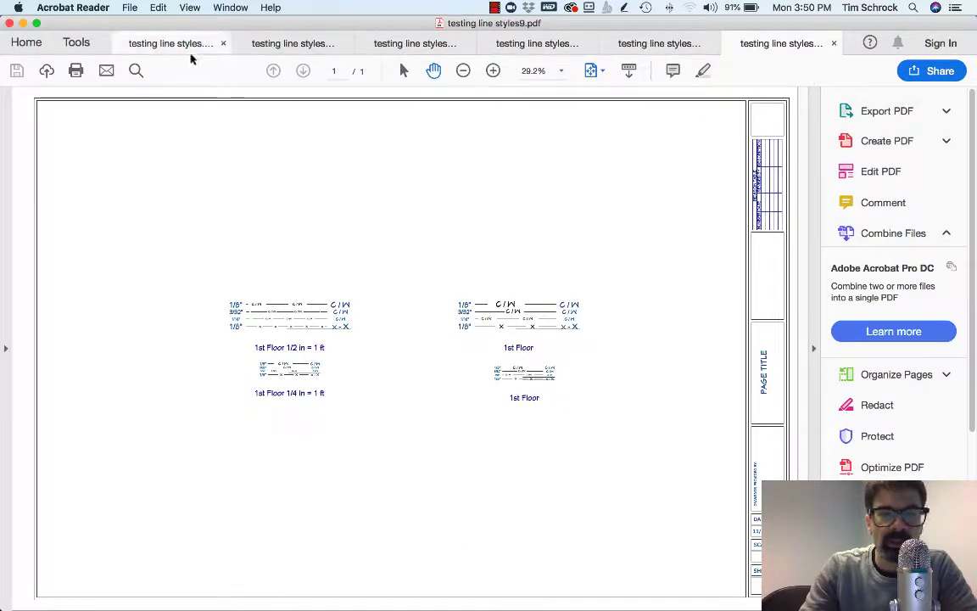
left_click(186, 43)
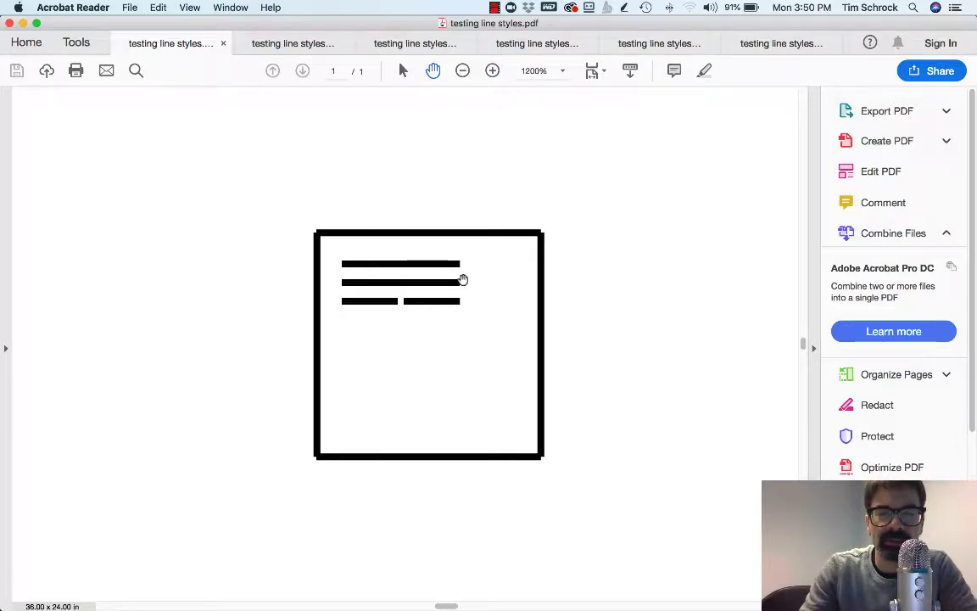
left_click(248, 42)
scroll(281, 227, "down", 3)
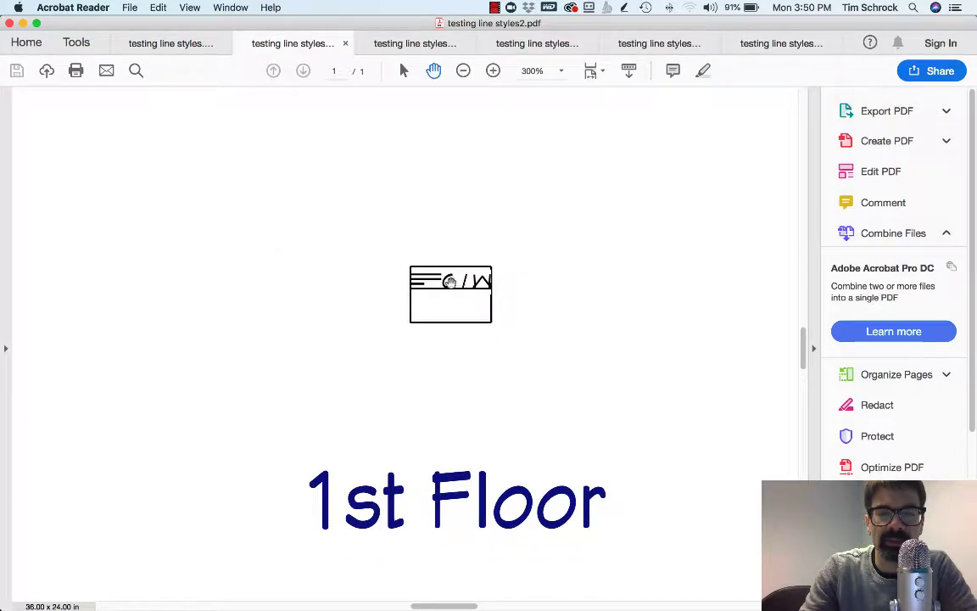
left_click(412, 43)
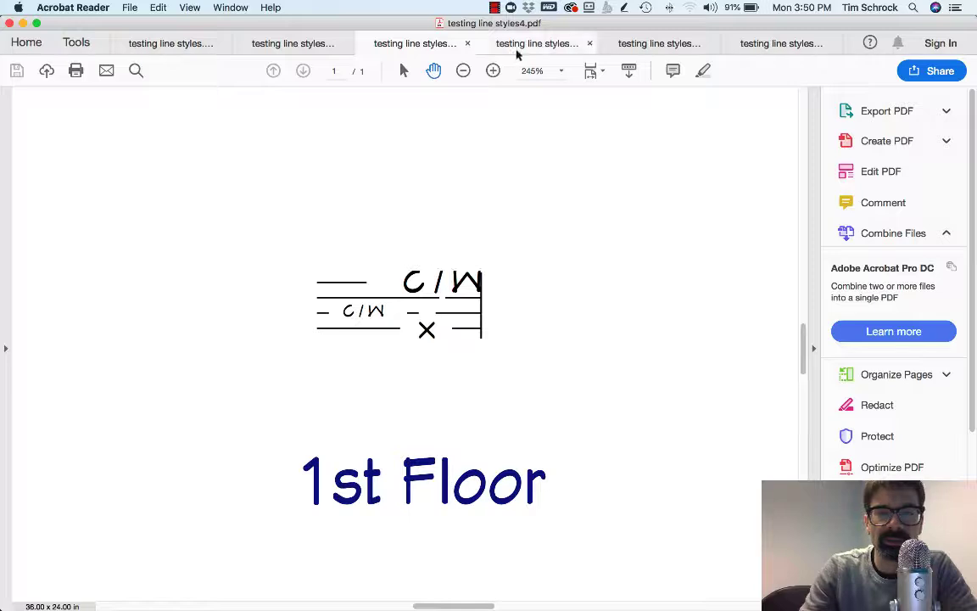
left_click(543, 47)
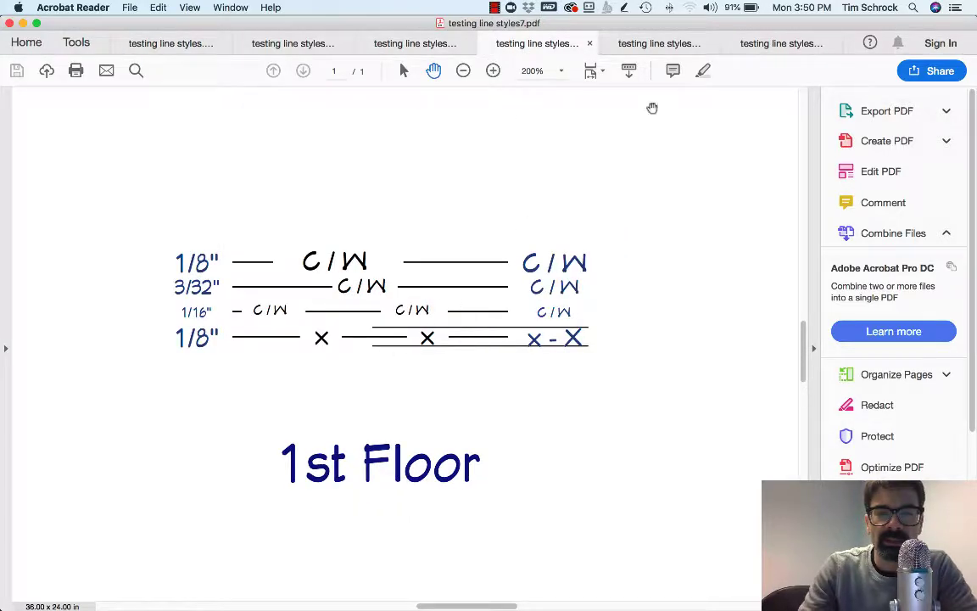
left_click(652, 43)
left_click(759, 43)
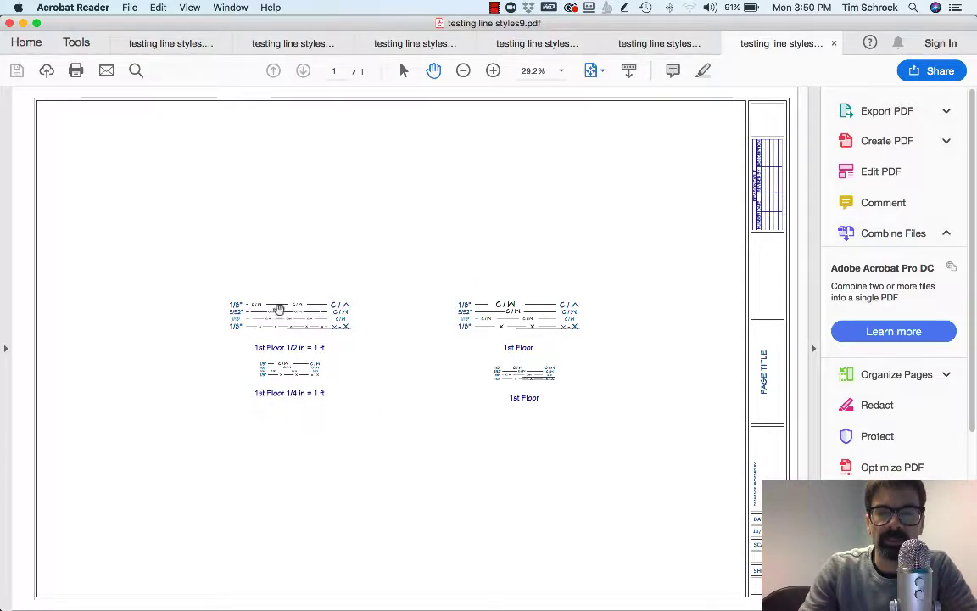
Zoom in twice on testing line styles9.pdf and pan to inspect the C/W and X samples
left_click(492, 70)
left_click(493, 70)
left_click_drag(541, 443, 354, 146)
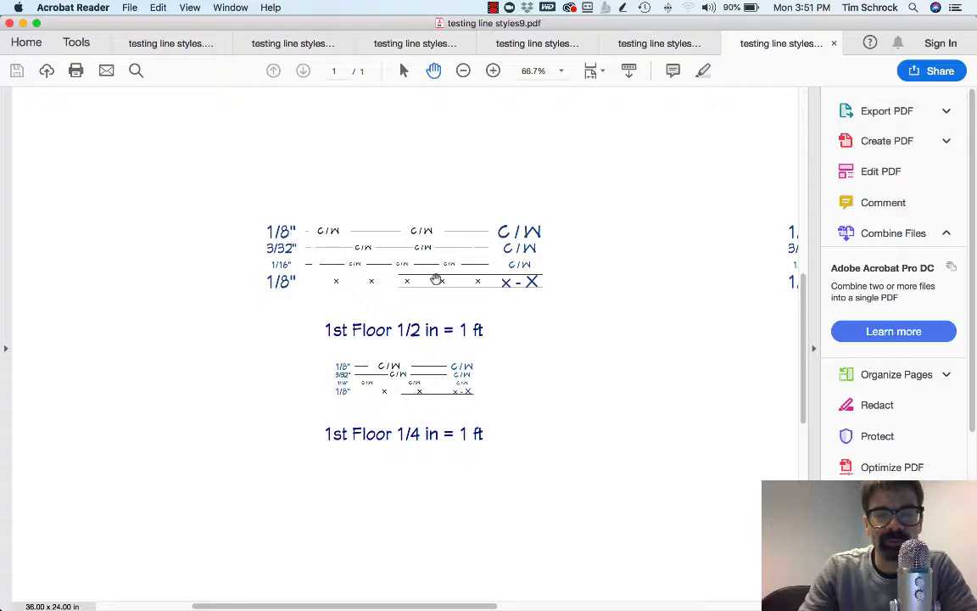
scroll(541, 279, "right", 8)
scroll(543, 287, "right", 2)
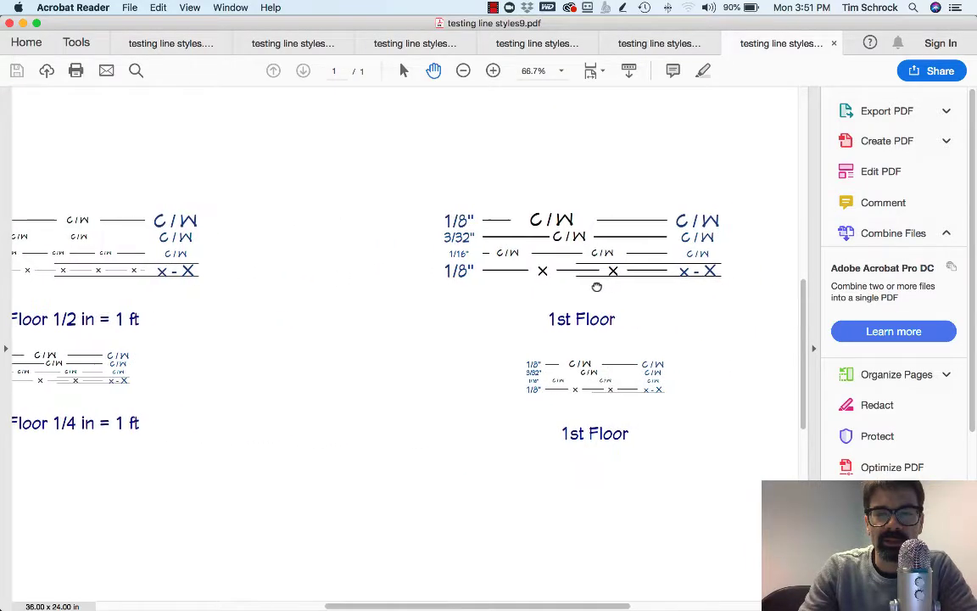